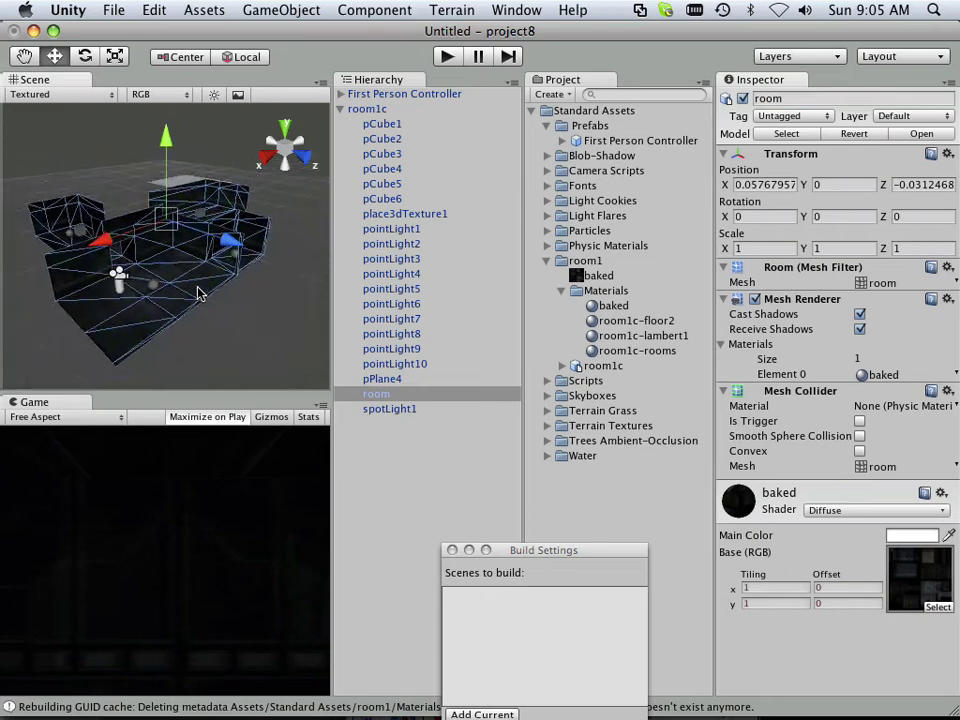
# Step: Review the import settings of the baked texture in the room1 folder, including the available maximum texture sizes
pyautogui.scroll(8, 195, 294)
pyautogui.scroll(-6, 187, 298)
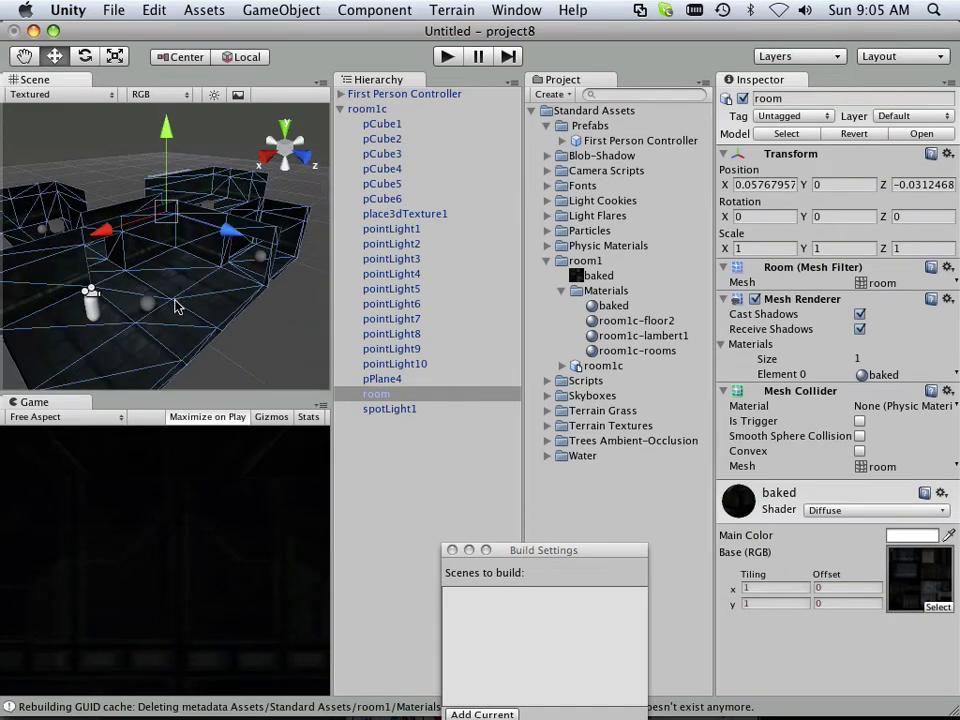
pyautogui.scroll(3, 175, 307)
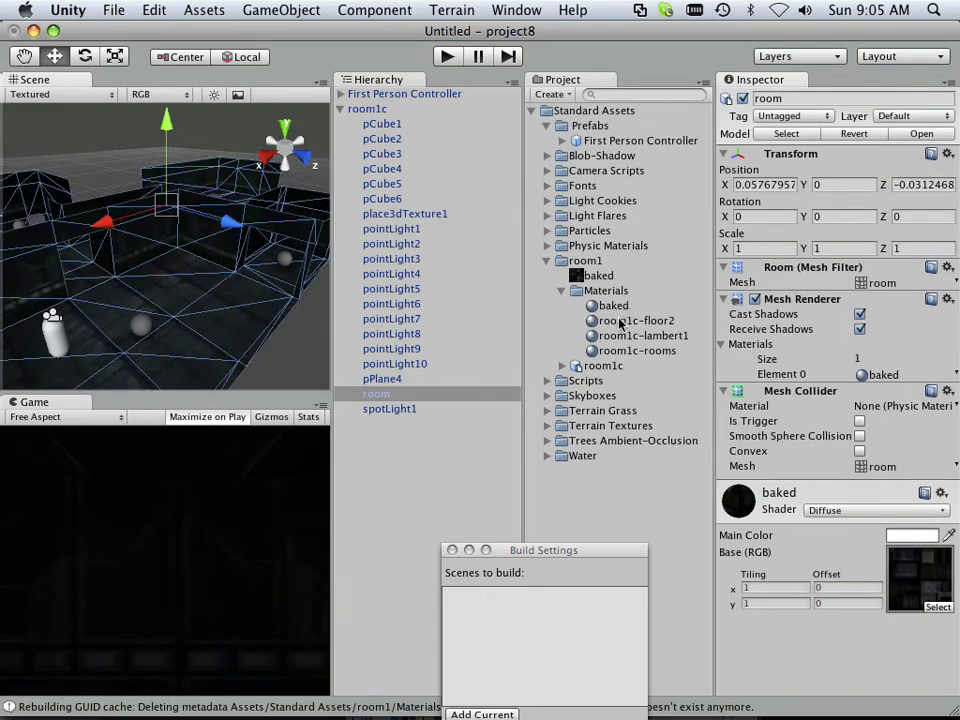
pyautogui.click(590, 277)
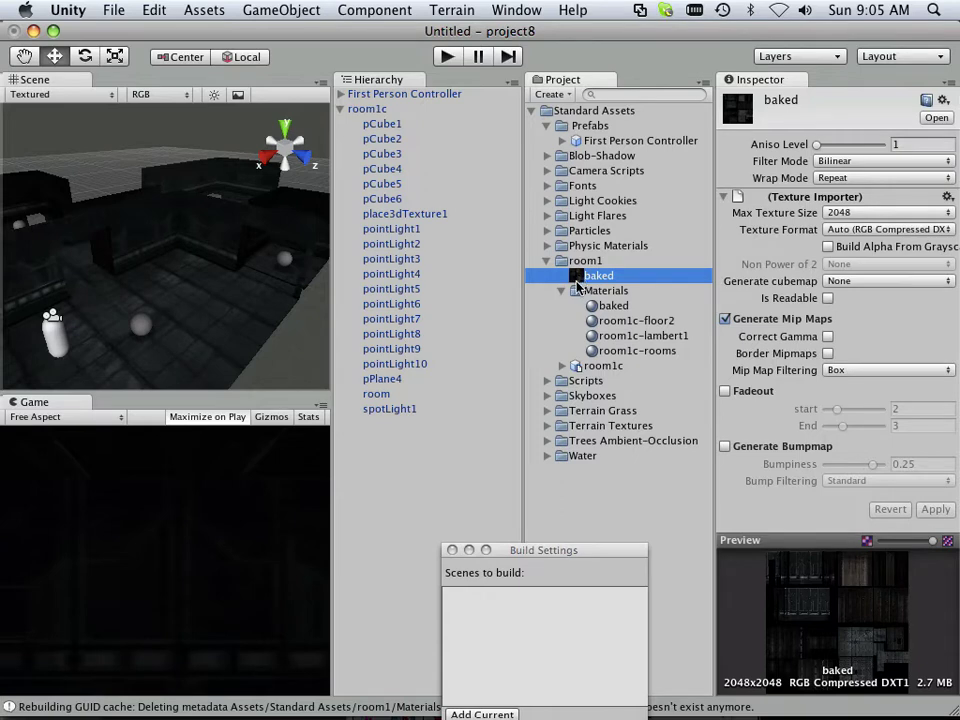
pyautogui.click(584, 261)
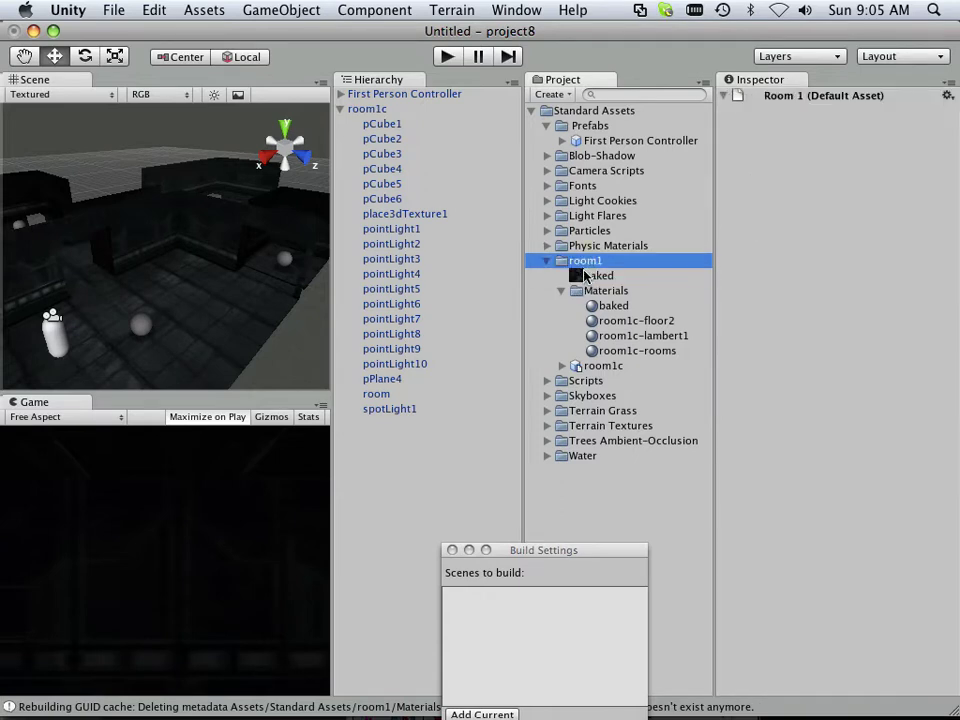
pyautogui.click(586, 275)
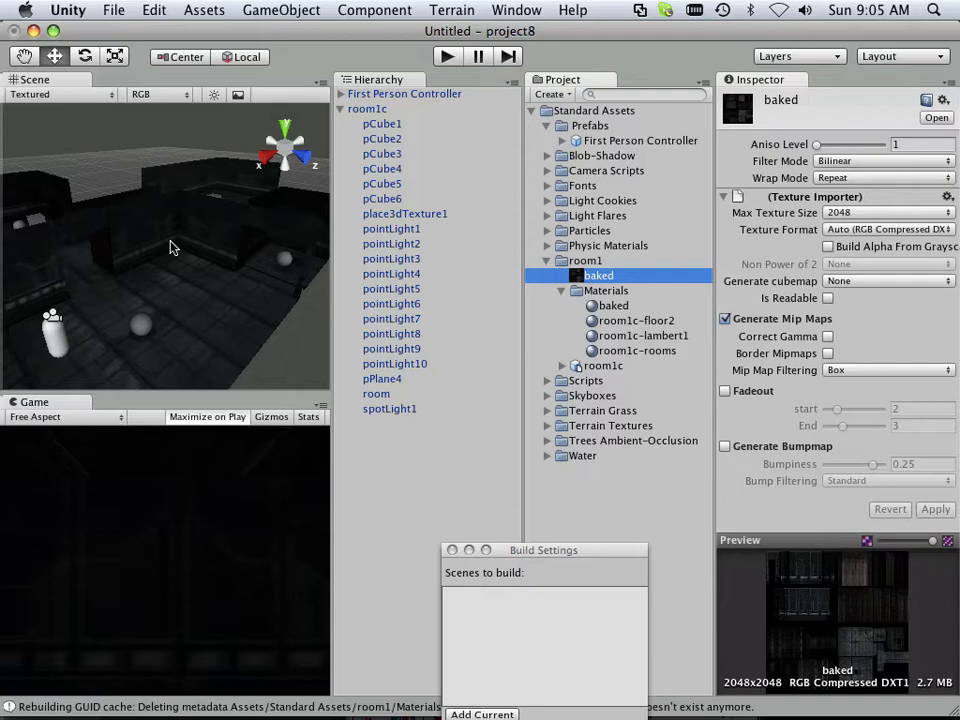
pyautogui.click(866, 213)
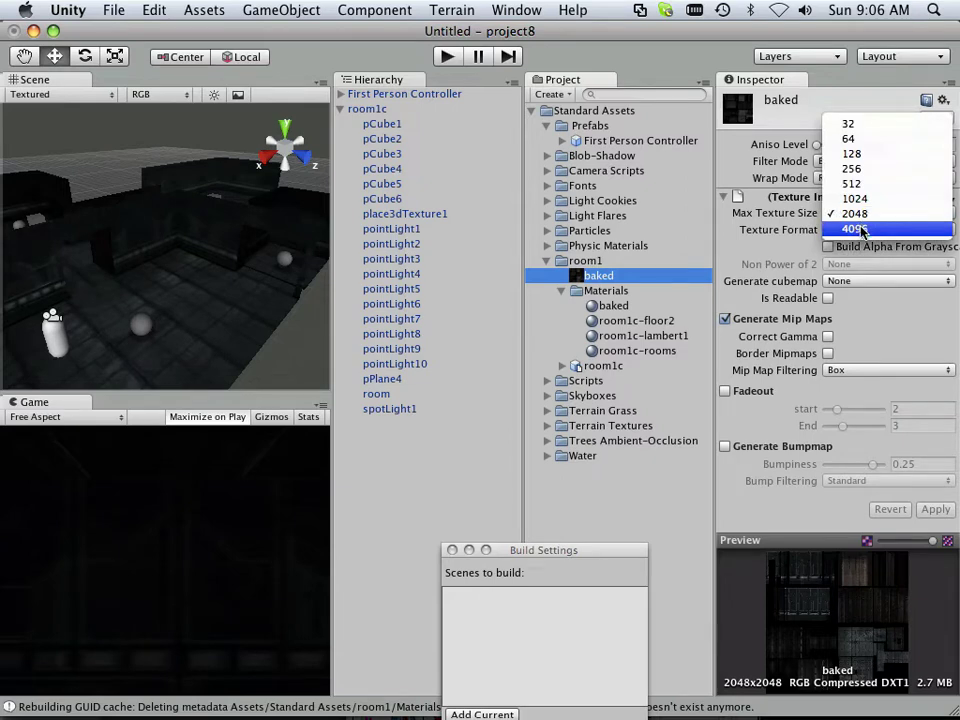
pyautogui.click(737, 255)
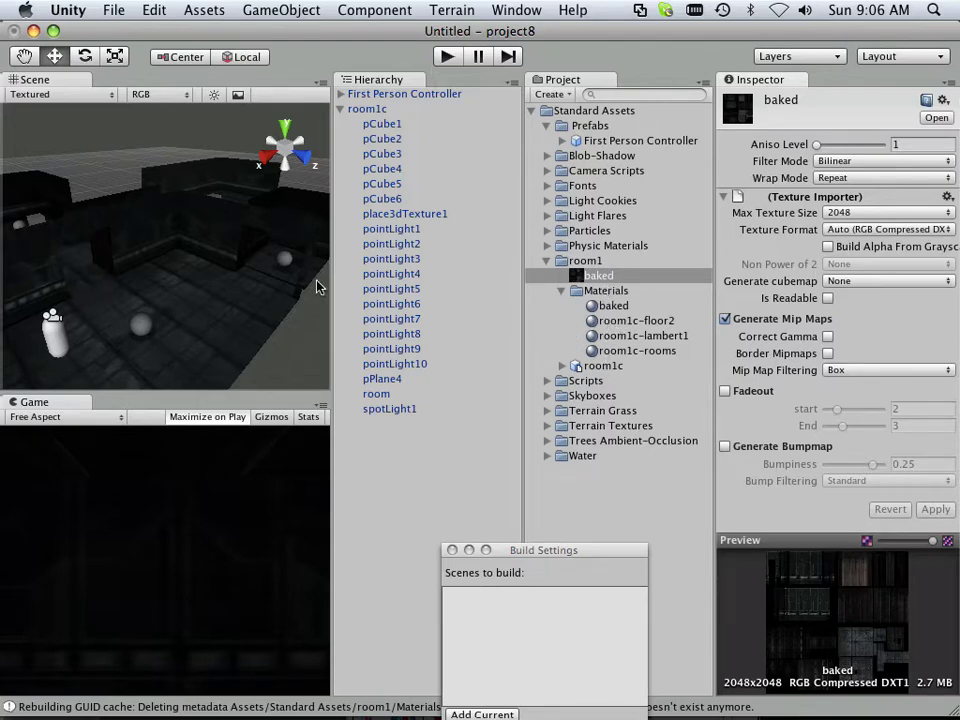
# Step: Examine the baked texture on the room's walls and floor up close in the scene around the First Person Controller
pyautogui.scroll(-5, 124, 273)
pyautogui.scroll(6, 96, 273)
pyautogui.scroll(-3, 94, 273)
pyautogui.scroll(-2, 93, 279)
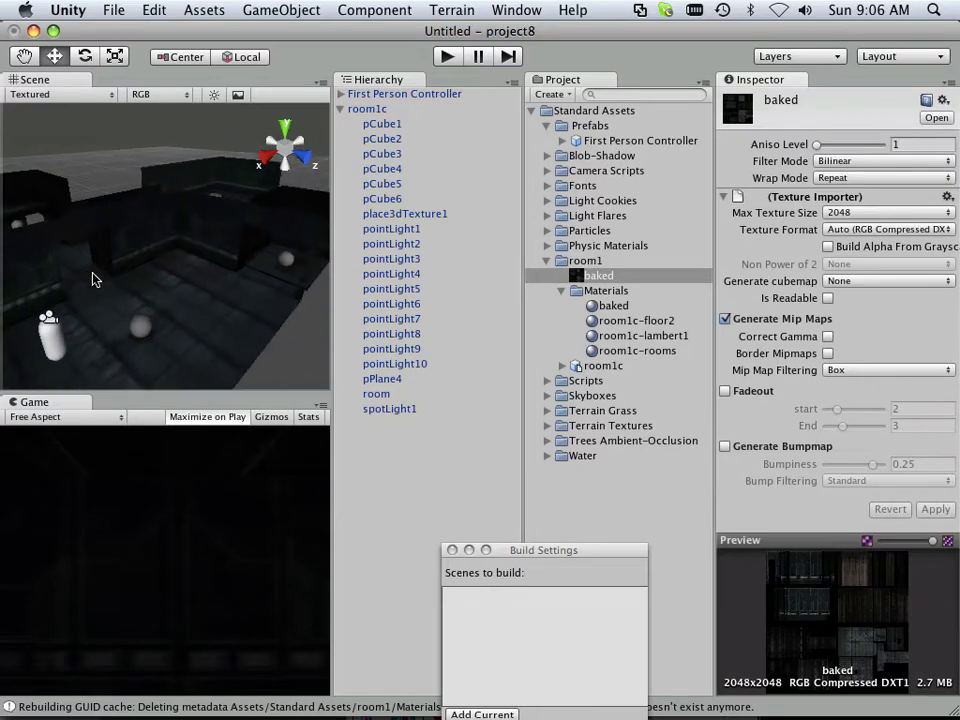
pyautogui.moveTo(89, 314); pyautogui.dragTo(129, 308, button='middle')
pyautogui.scroll(3, 132, 308)
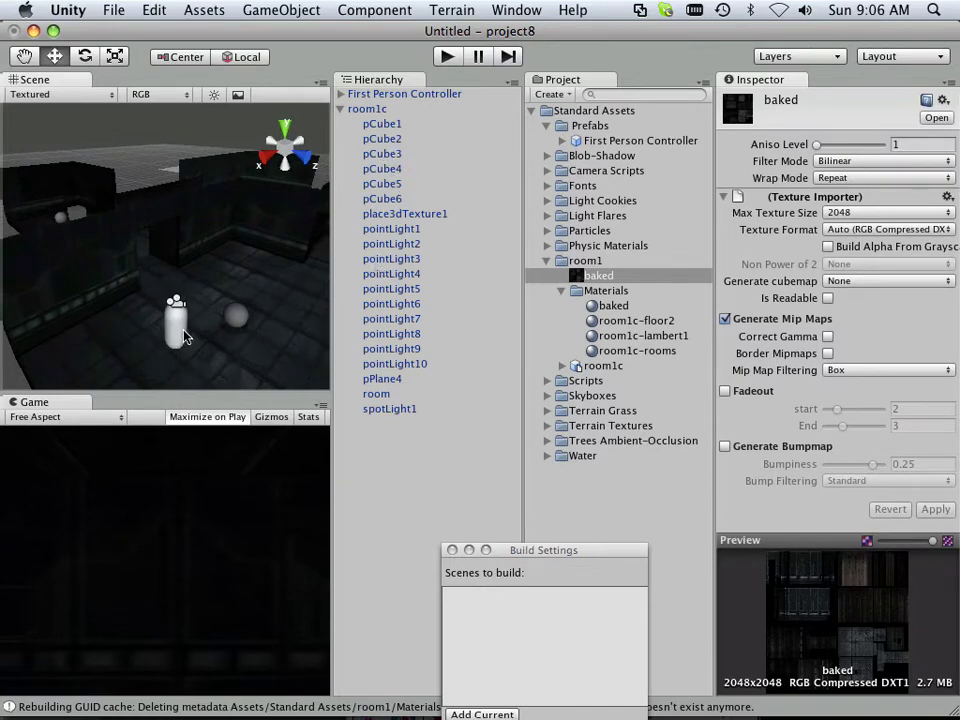
pyautogui.scroll(-3, 175, 238)
pyautogui.scroll(6, 180, 244)
pyautogui.scroll(-5, 182, 247)
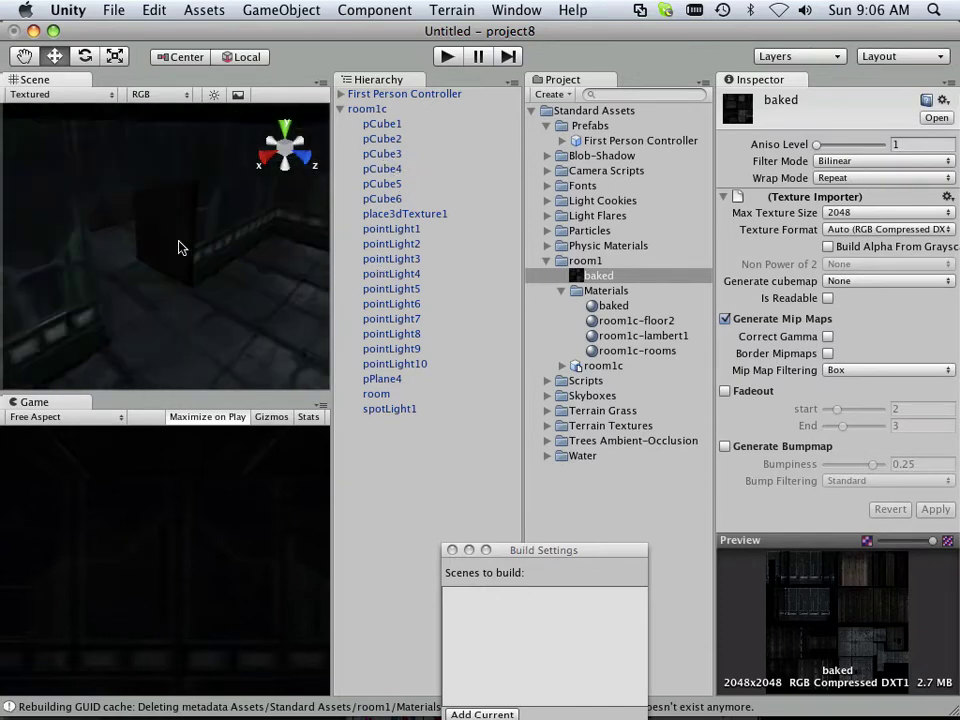
pyautogui.scroll(-1, 191, 244)
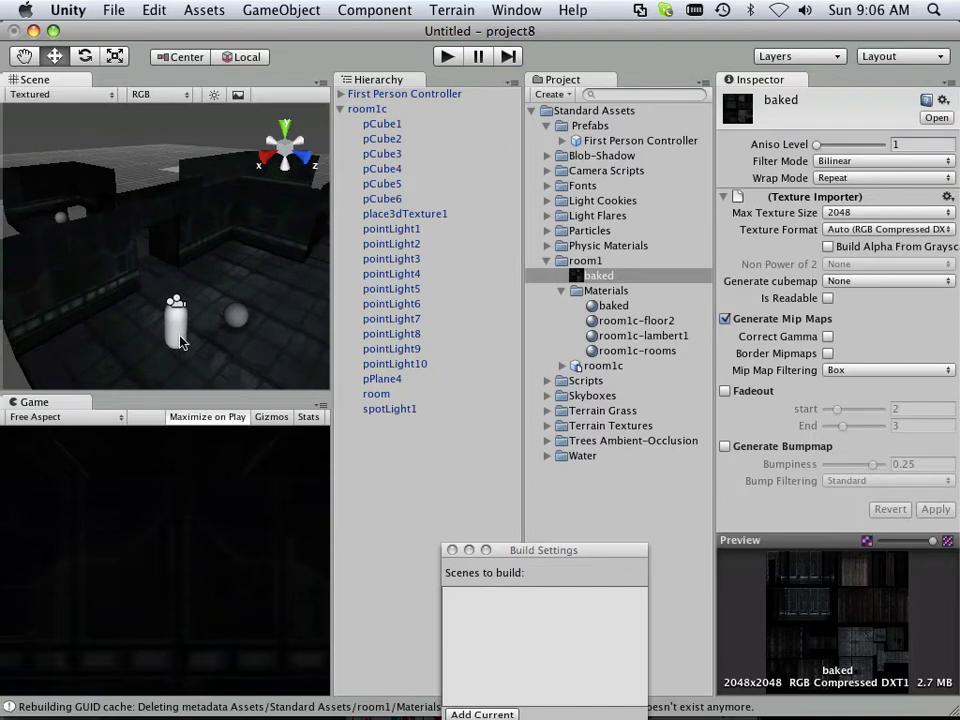
# Step: Frame the First Person Controller in the front view and check the room1c model's import settings for collider generation
pyautogui.click(395, 93)
pyautogui.scroll(-1, 212, 297)
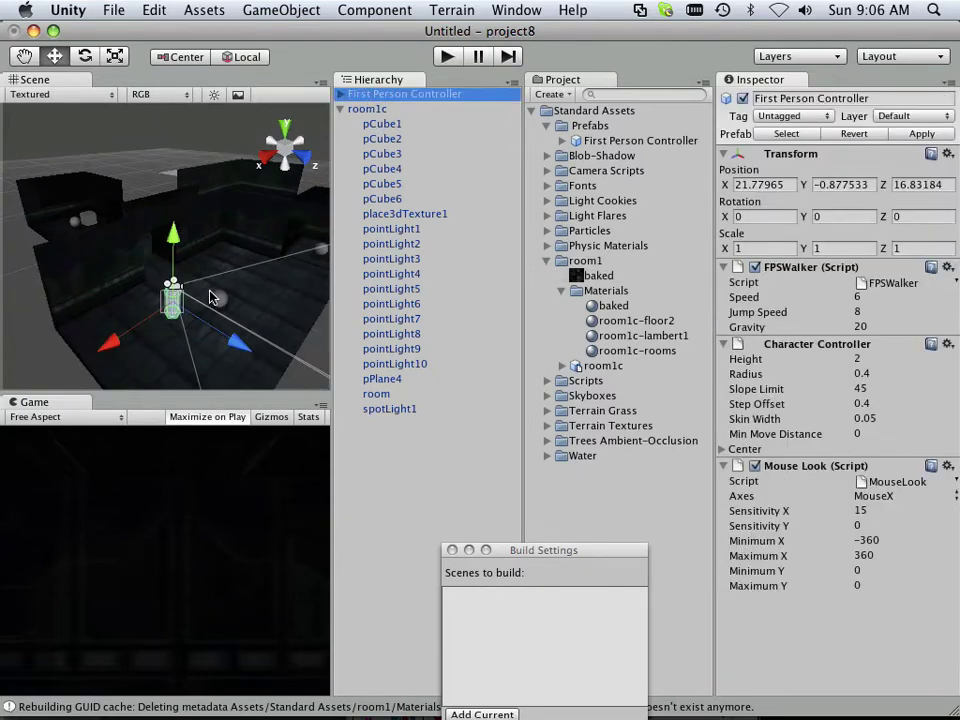
pyautogui.click(308, 157)
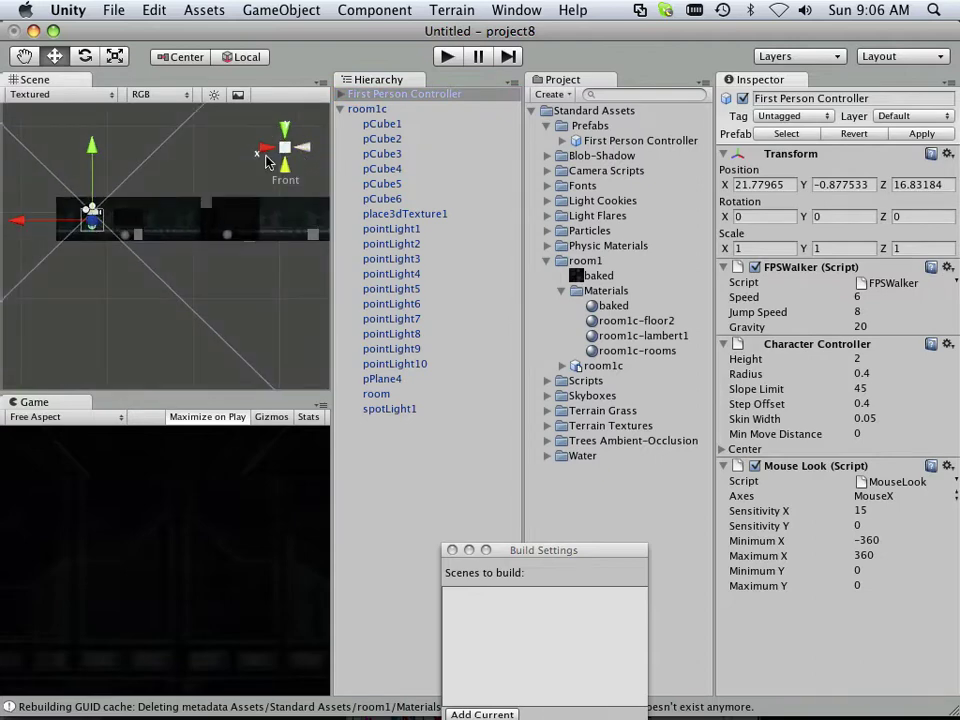
pyautogui.press('f')
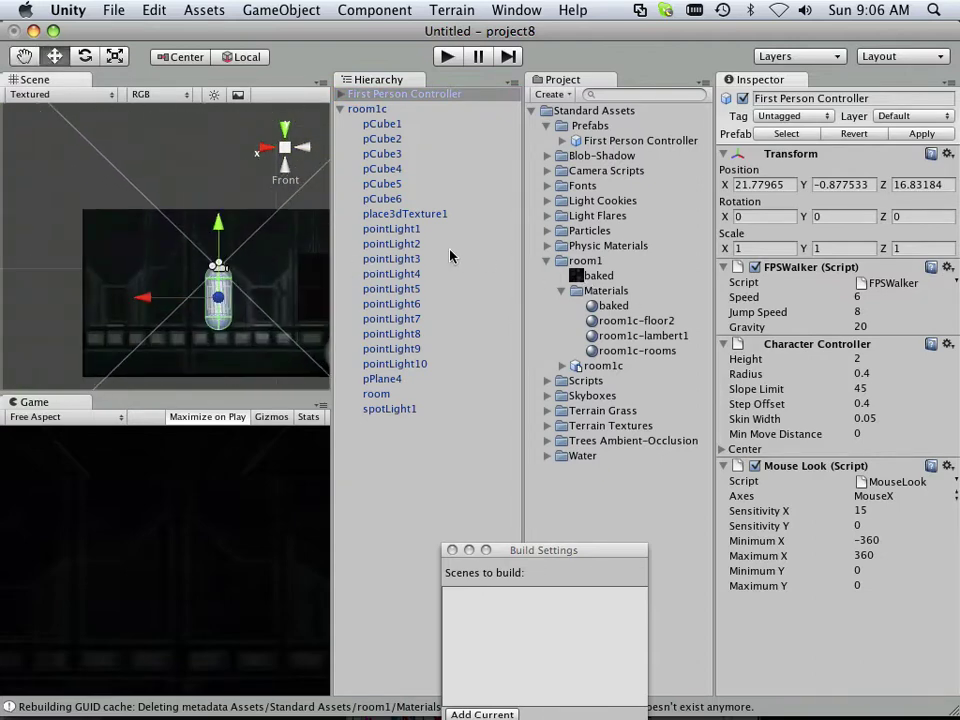
pyautogui.click(368, 108)
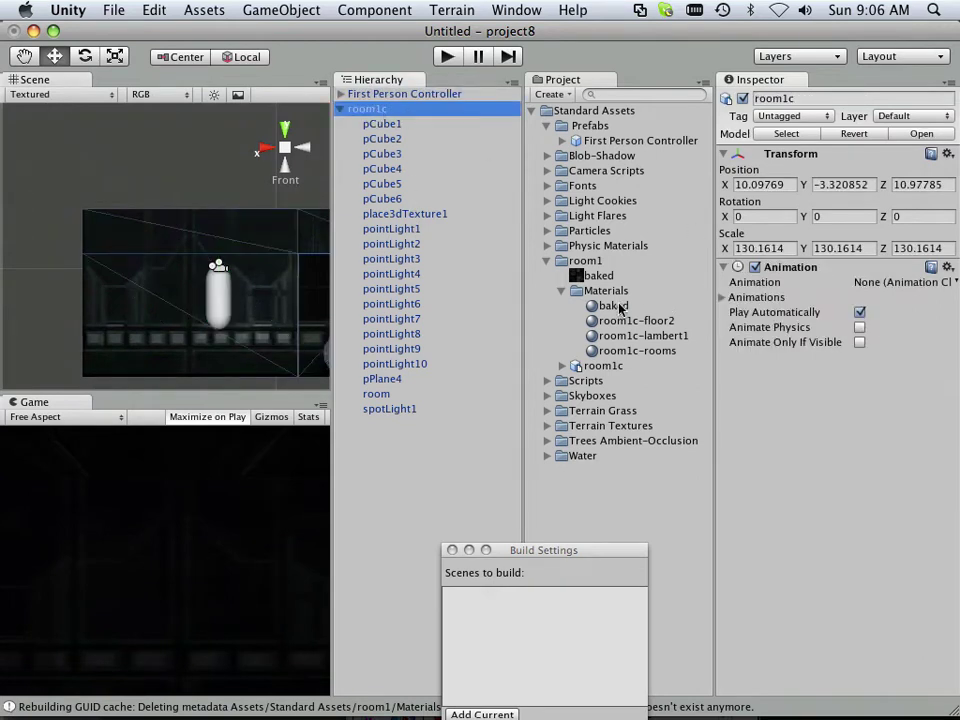
pyautogui.click(592, 367)
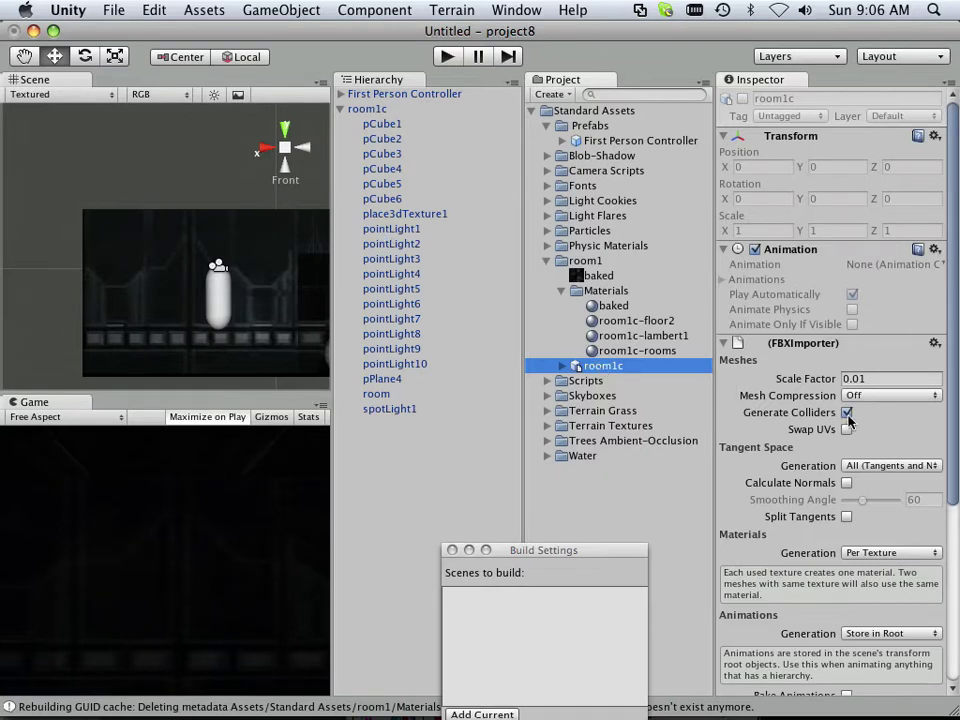
# Step: Play-test the scene by walking through the room, stop the game, and inspect the room's walls in the scene
pyautogui.click(447, 56)
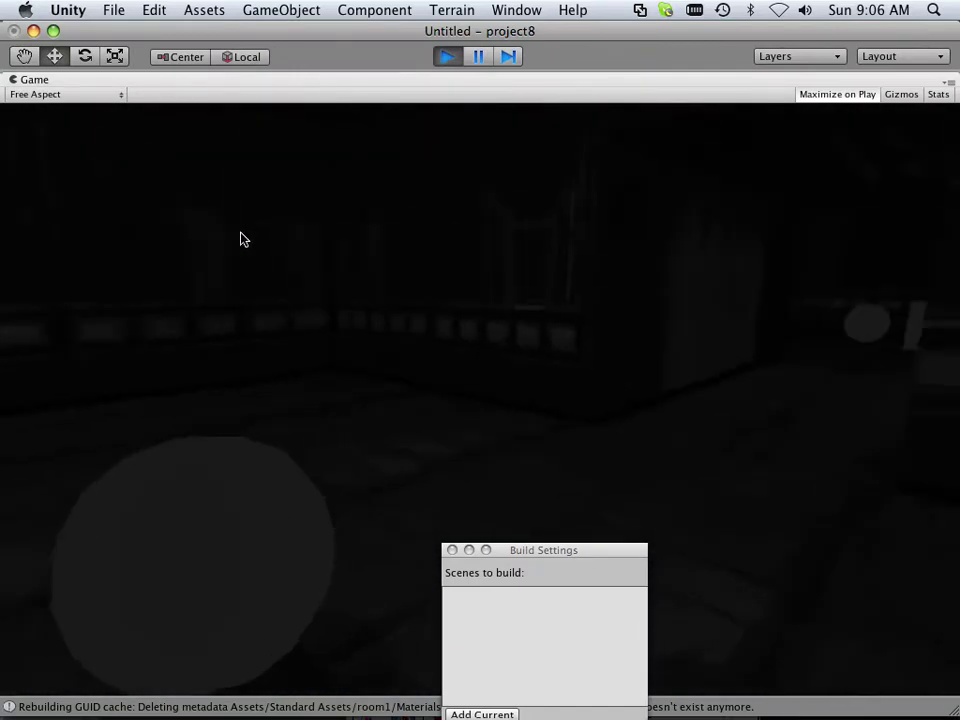
pyautogui.press('w')
pyautogui.press('w')
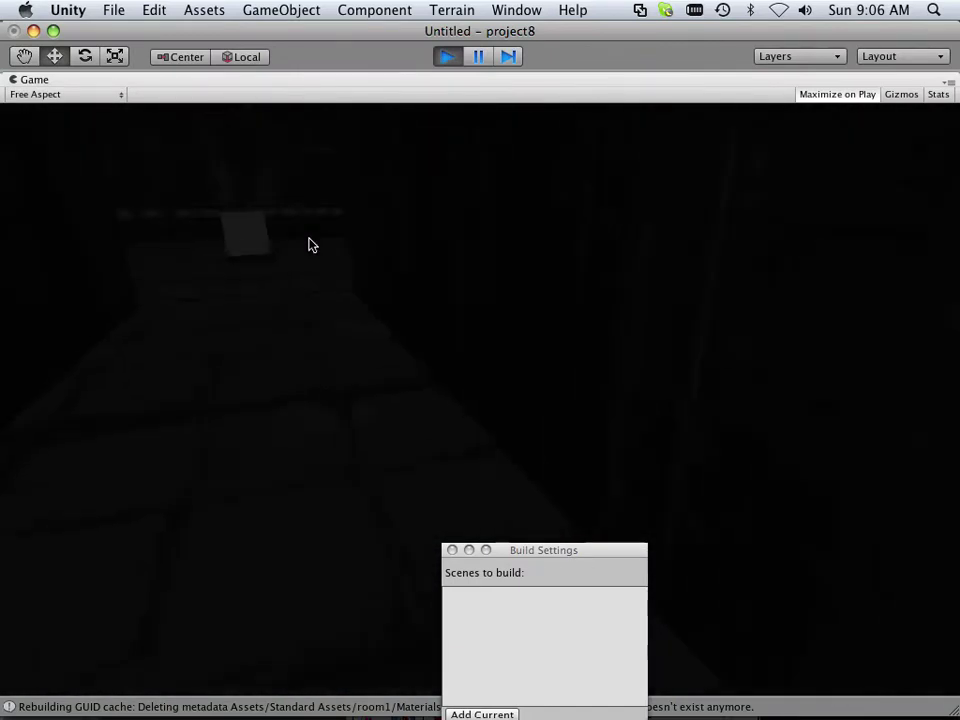
pyautogui.press('w')
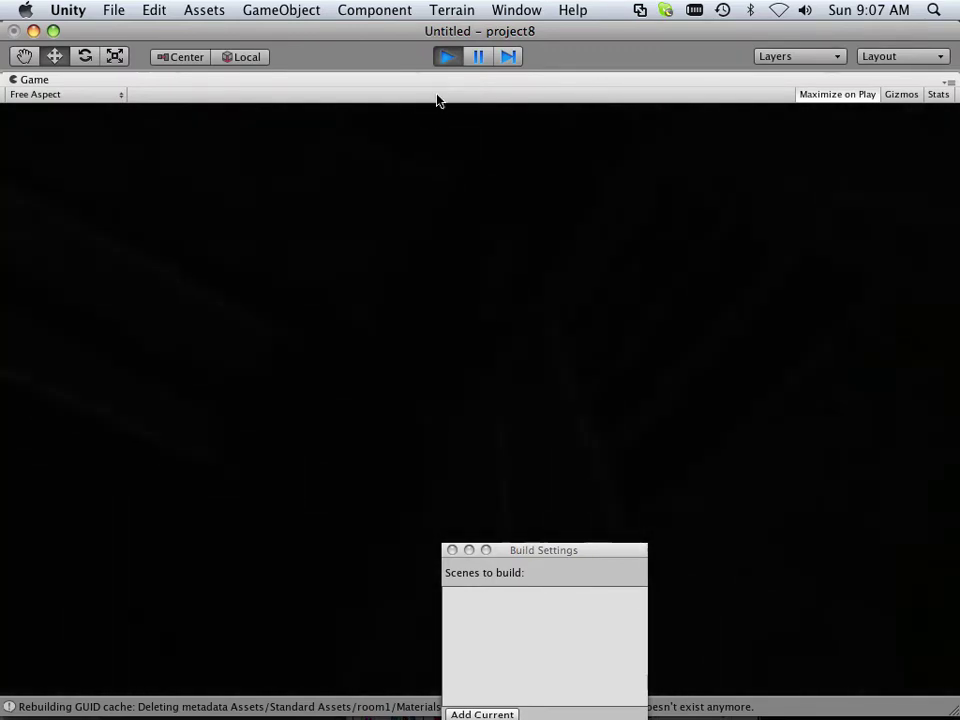
pyautogui.click(447, 56)
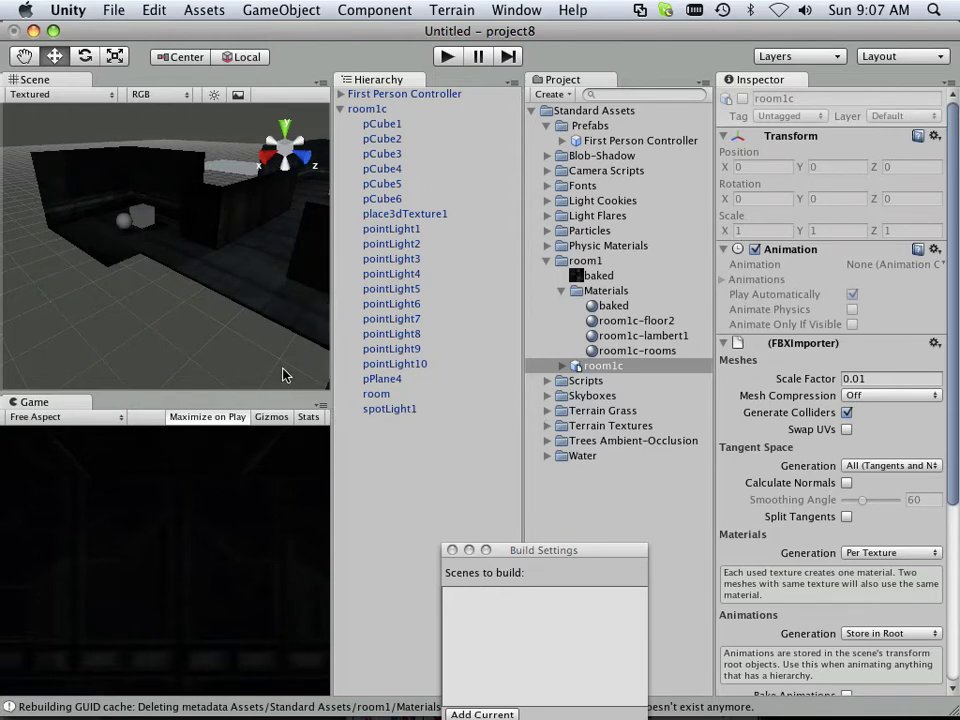
pyautogui.scroll(-3, 283, 375)
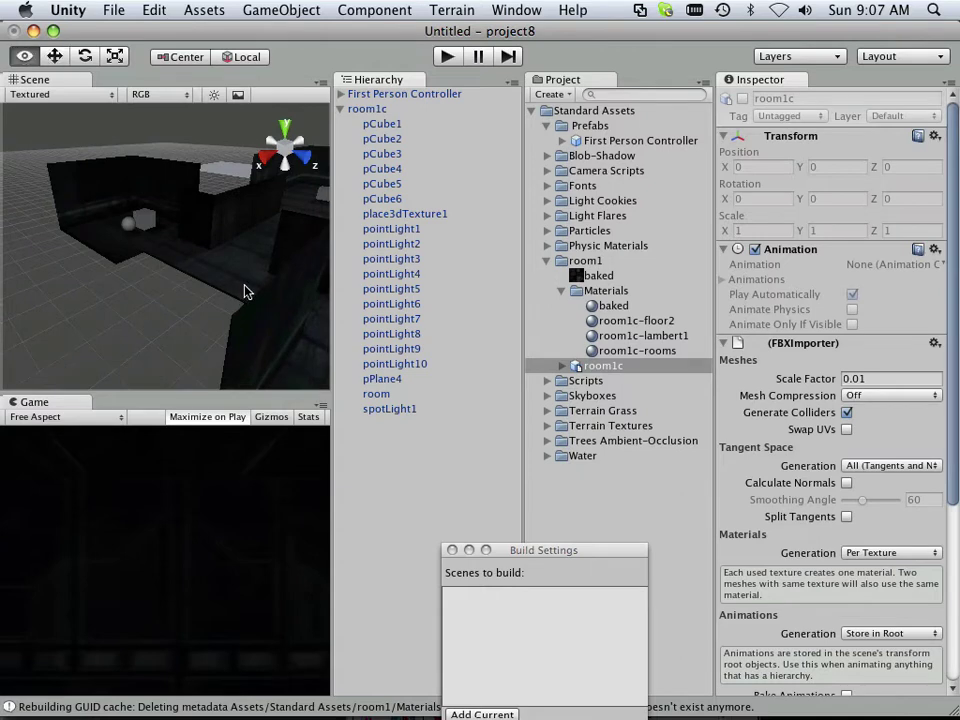
pyautogui.keyDown('alt'); pyautogui.moveTo(246, 289); pyautogui.dragTo(147, 328); pyautogui.keyUp('alt')
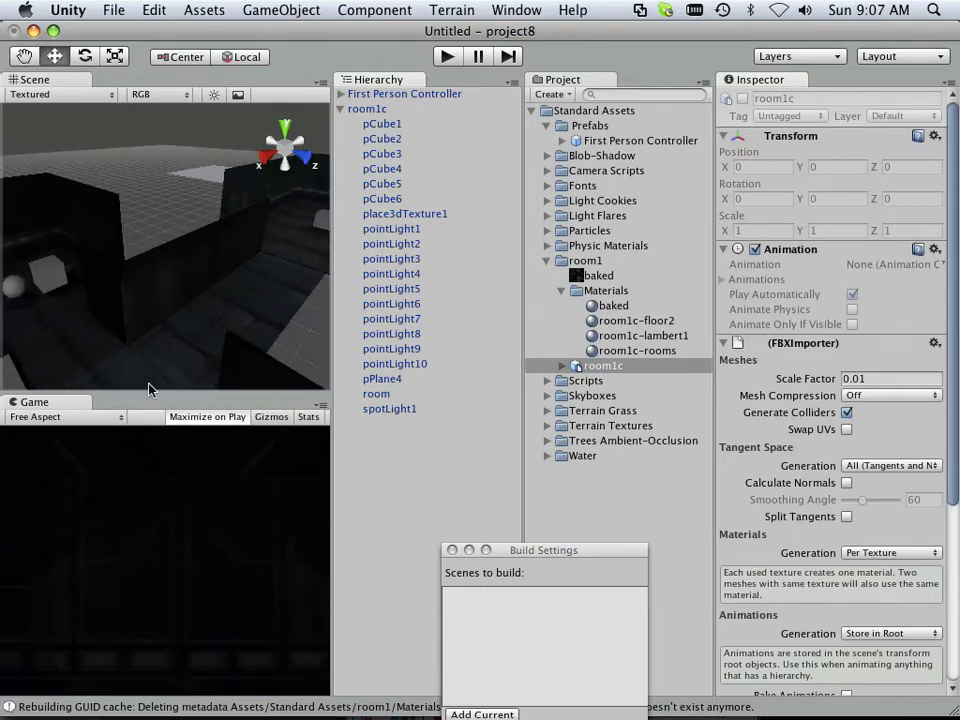
# Step: Switch to Photoshop and bring up the dialog for opening a file
pyautogui.moveTo(264, 712)
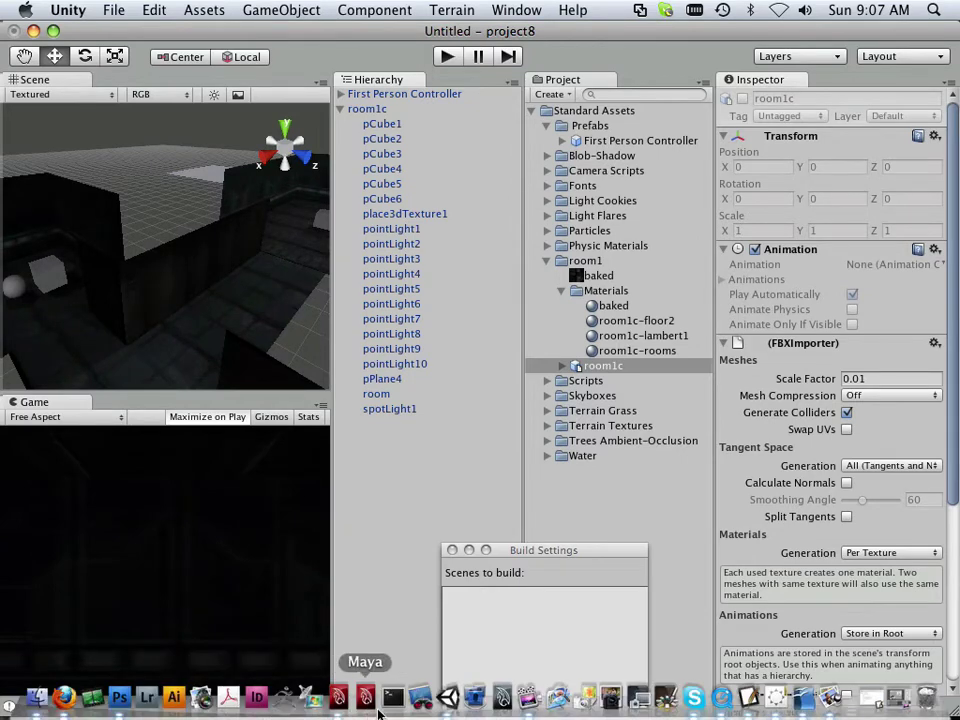
pyautogui.click(120, 698)
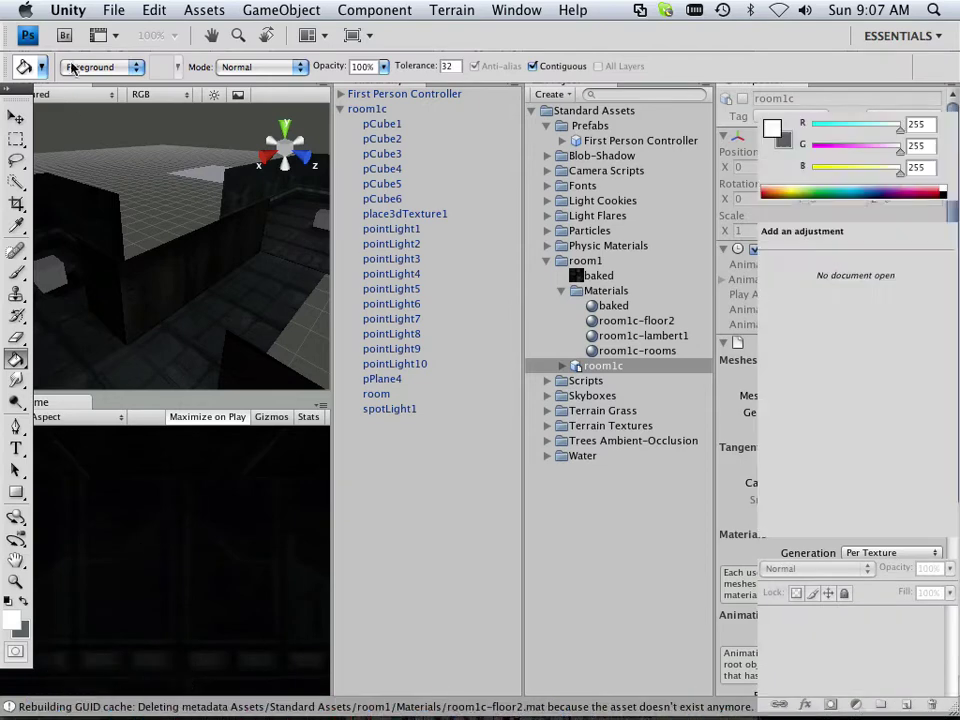
pyautogui.click(86, 10)
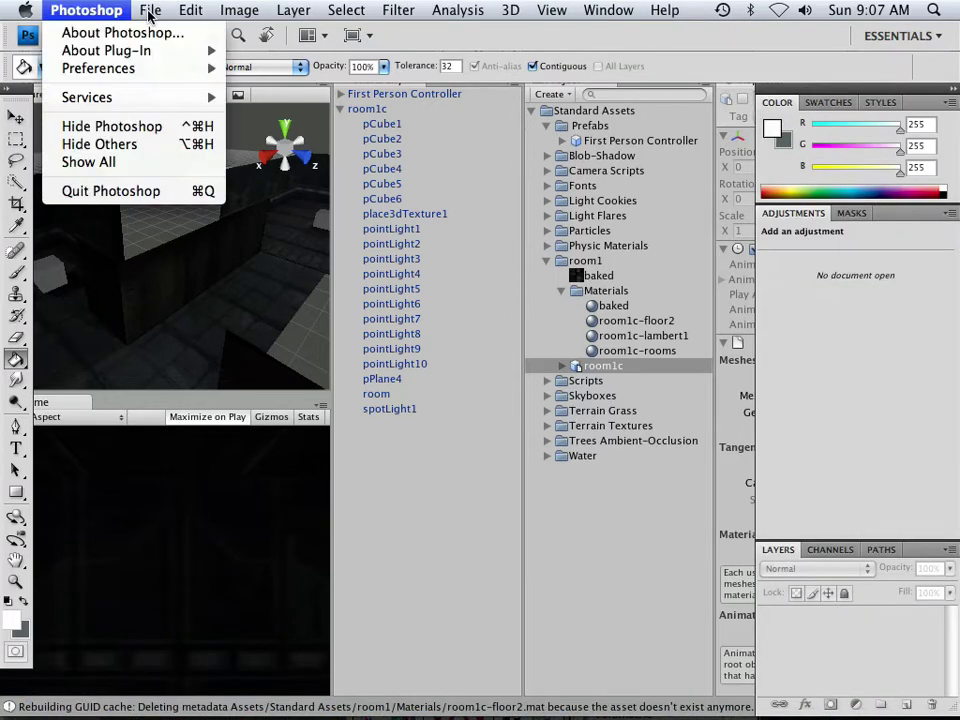
pyautogui.moveTo(150, 10)
pyautogui.click(155, 50)
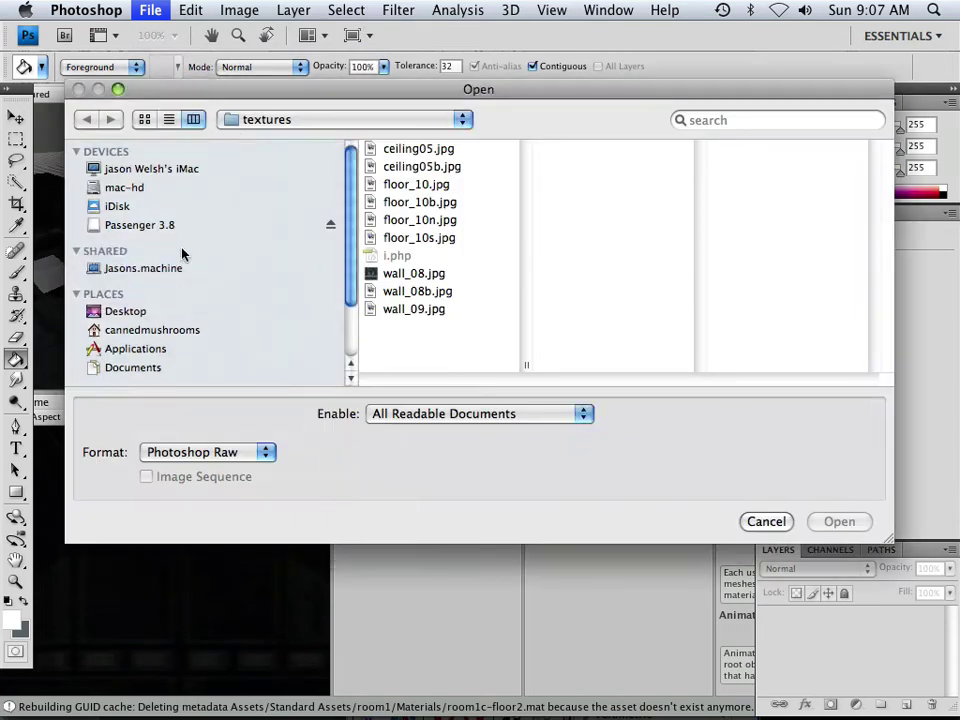
# Step: Browse on mac-hd through Users, Shared and Unity to the inner project8 folder
pyautogui.click(174, 172)
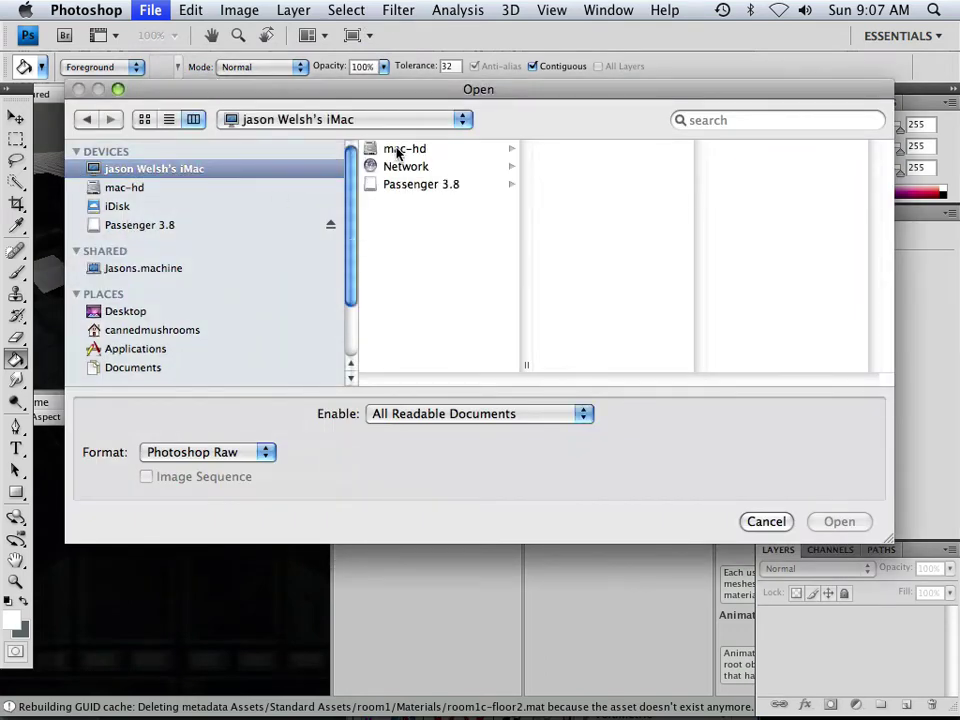
pyautogui.click(398, 152)
pyautogui.click(572, 238)
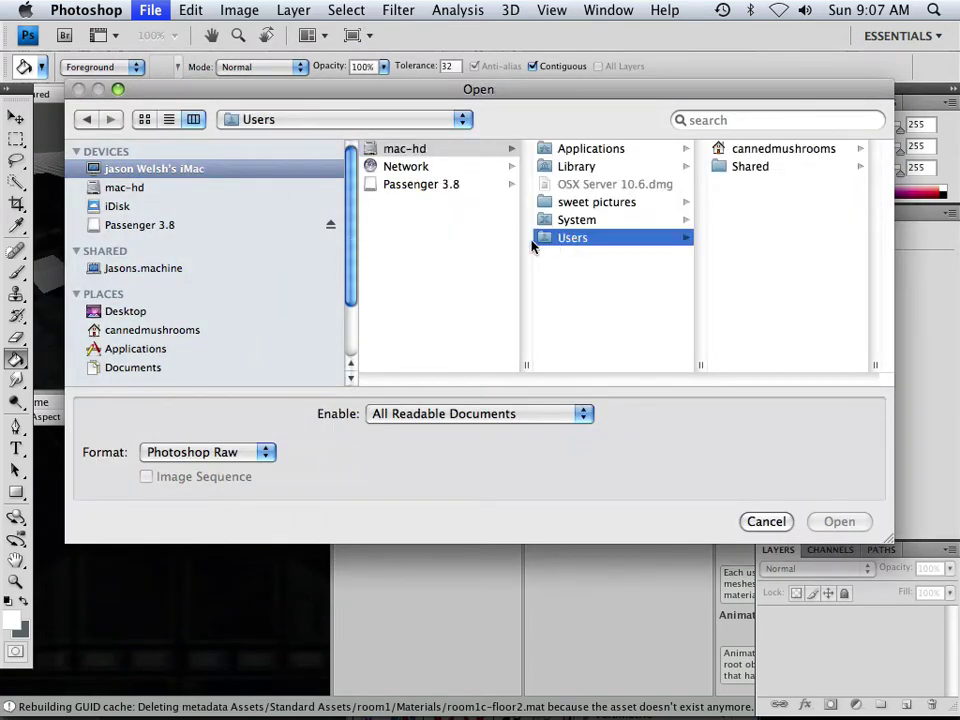
pyautogui.click(740, 167)
pyautogui.scroll(-10, 767, 230)
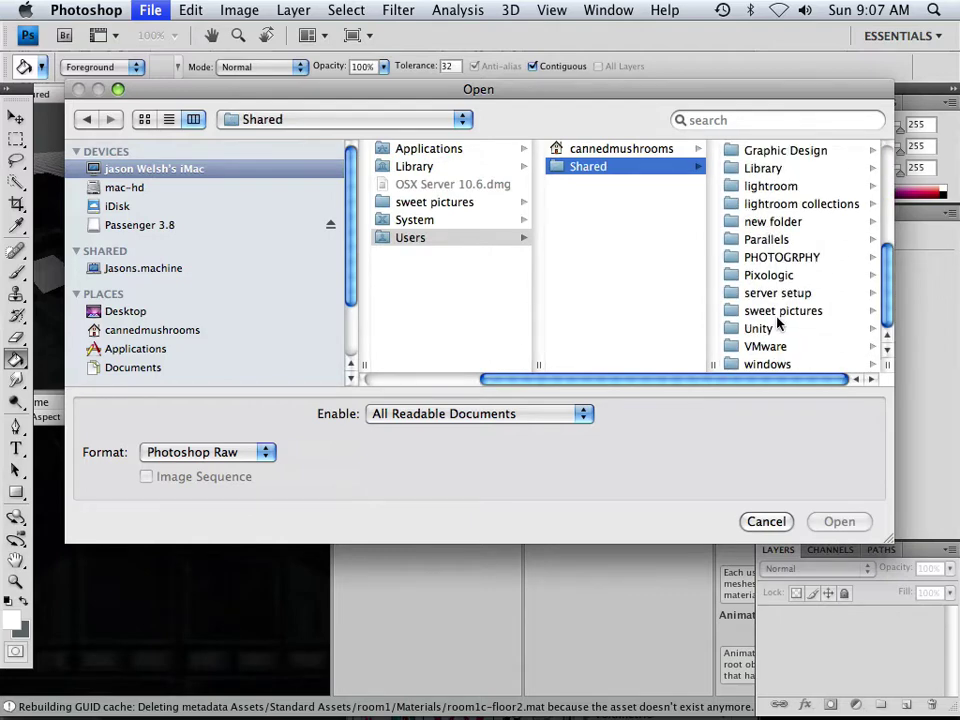
pyautogui.click(770, 328)
pyautogui.scroll(-5, 844, 216)
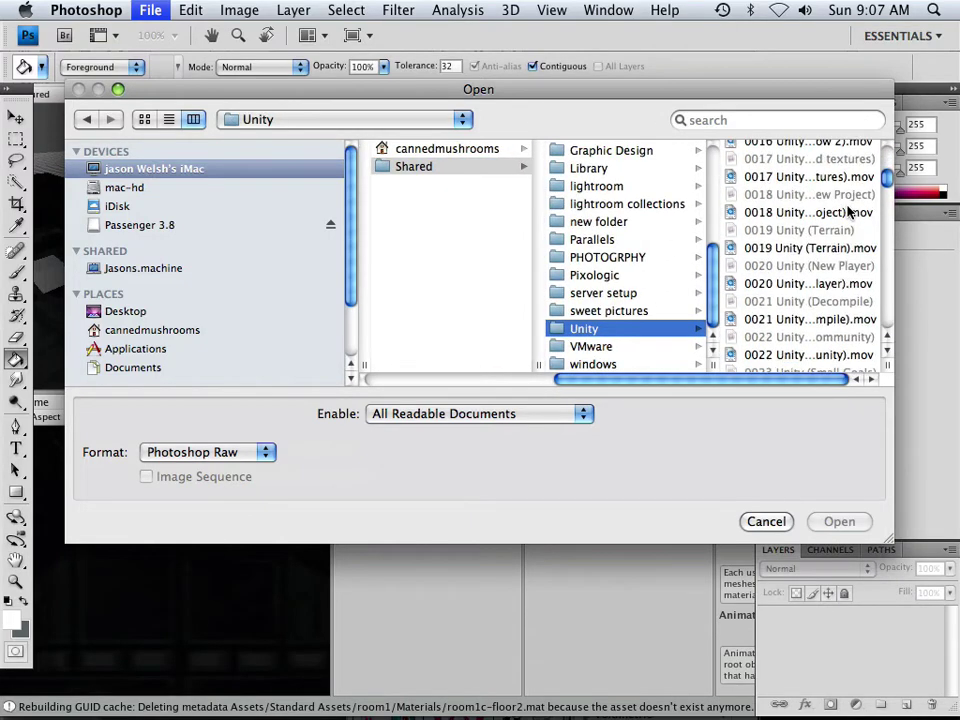
pyautogui.scroll(-10, 848, 212)
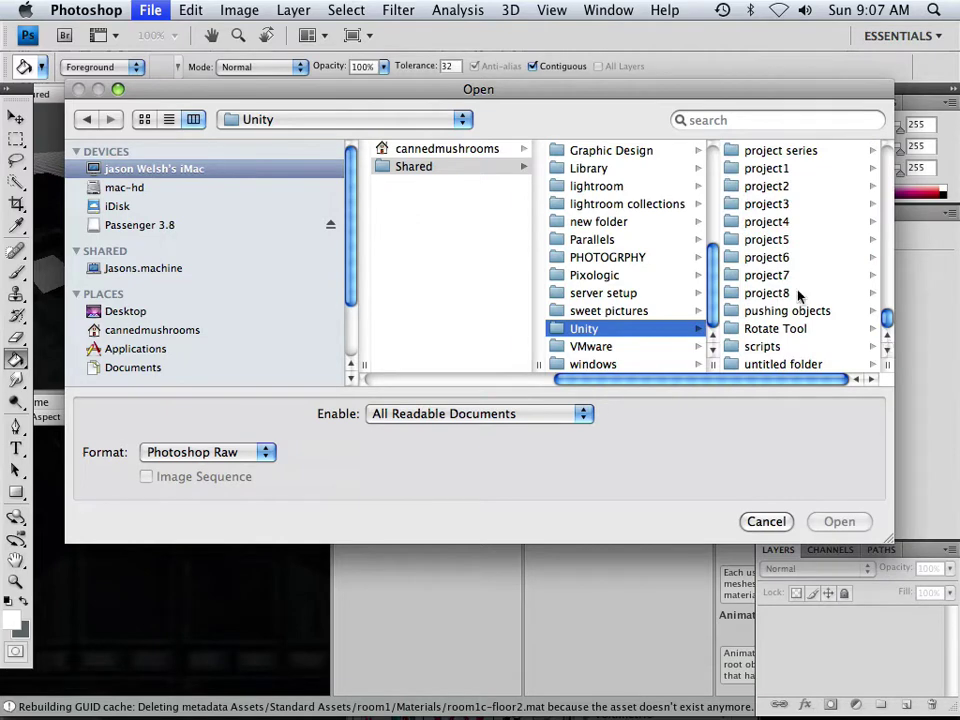
pyautogui.click(798, 294)
pyautogui.click(780, 150)
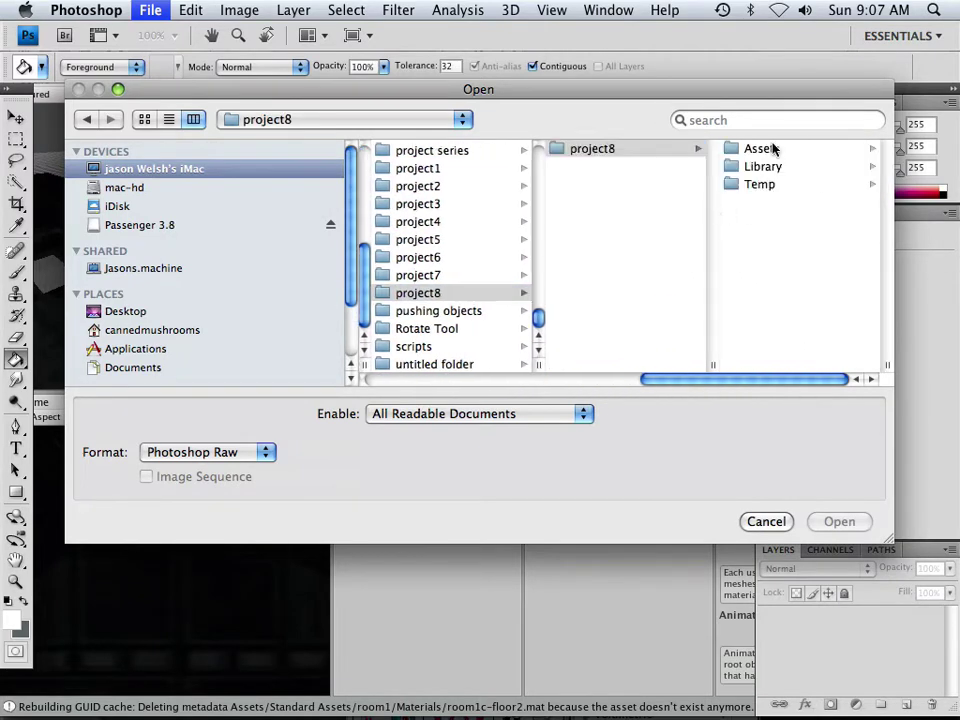
# Step: Open baked.tif from Assets/Standard Assets/room1, leaving it without color management, and enlarge its window to show the whole texture
pyautogui.click(773, 148)
pyautogui.click(786, 152)
pyautogui.scroll(-2, 786, 230)
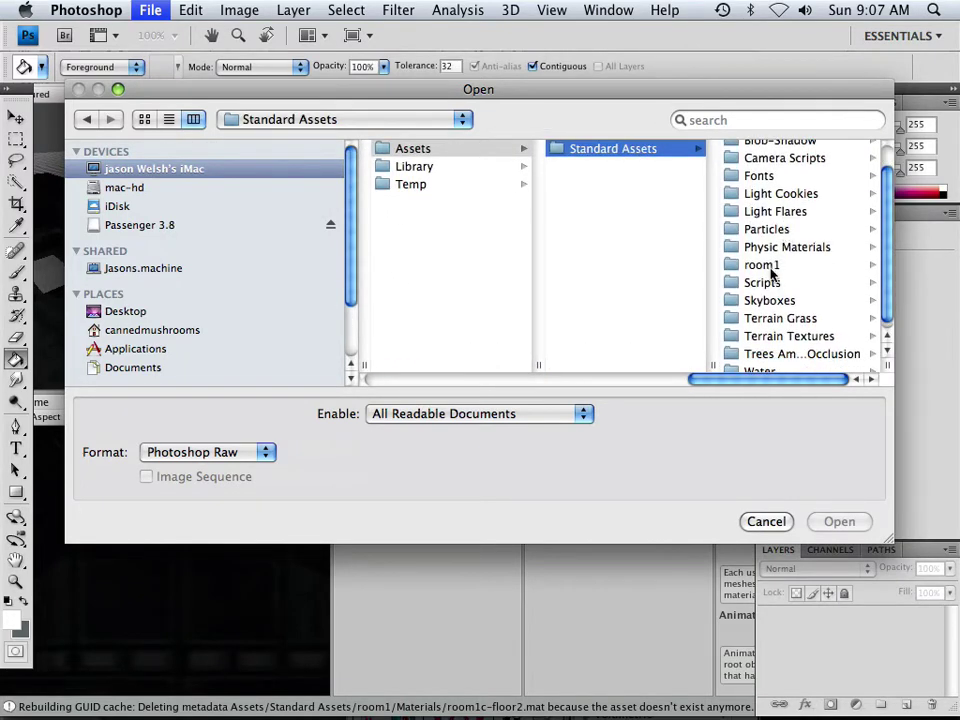
pyautogui.click(771, 268)
pyautogui.click(767, 155)
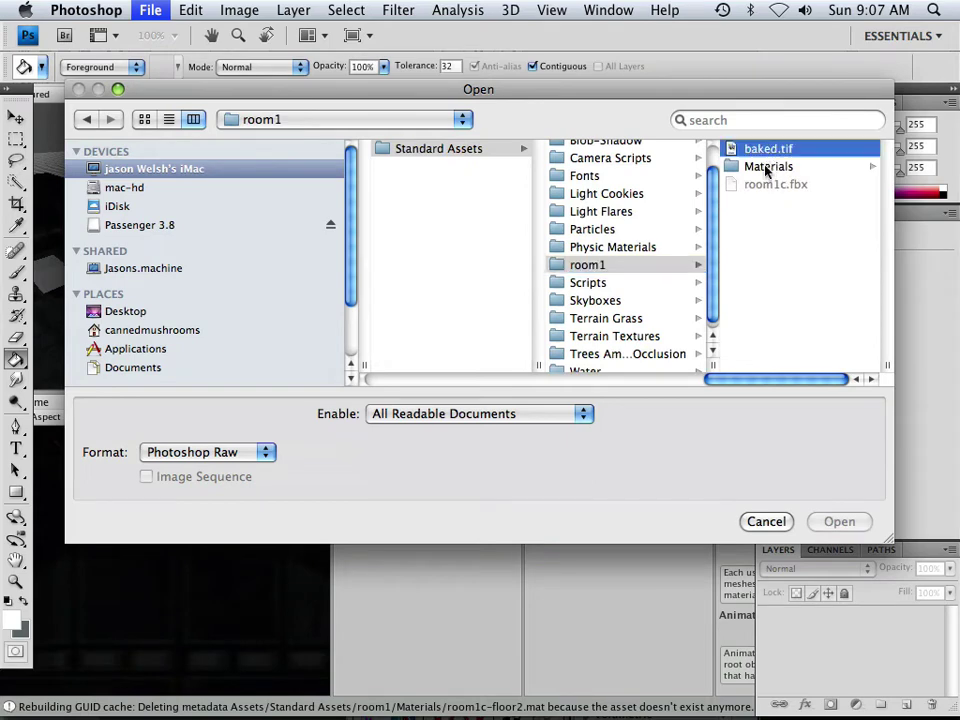
pyautogui.click(830, 524)
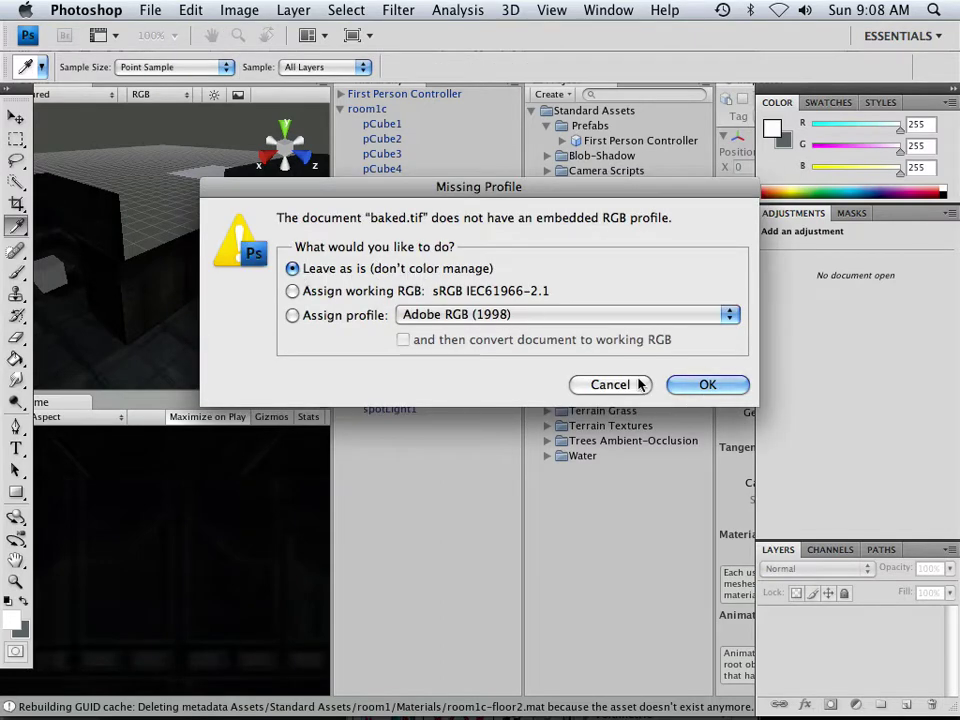
pyautogui.click(700, 386)
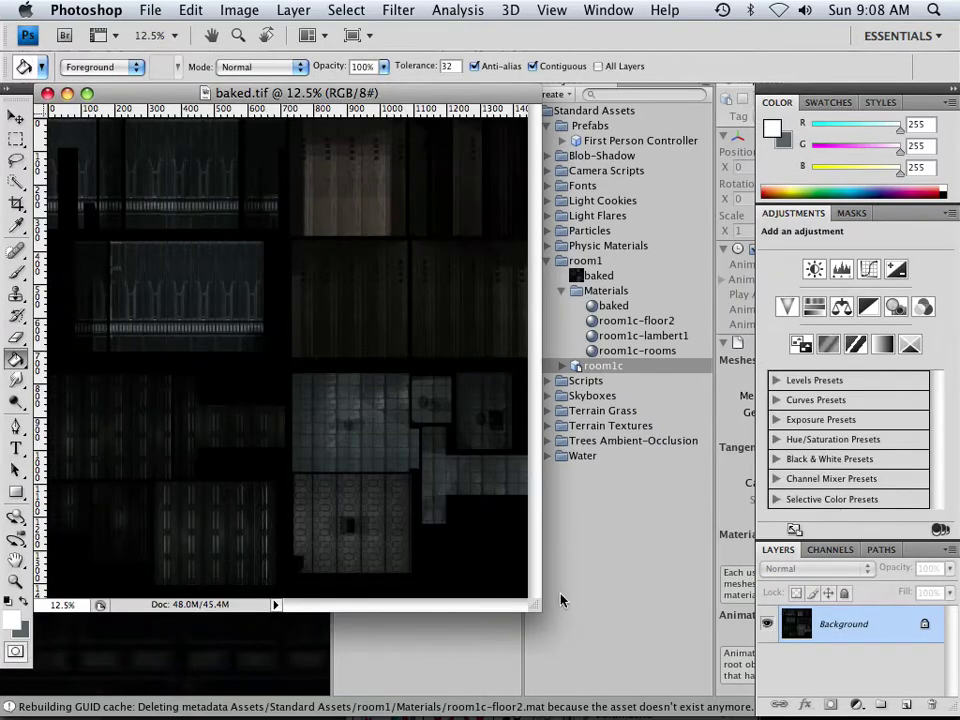
pyautogui.moveTo(538, 605); pyautogui.dragTo(752, 648)
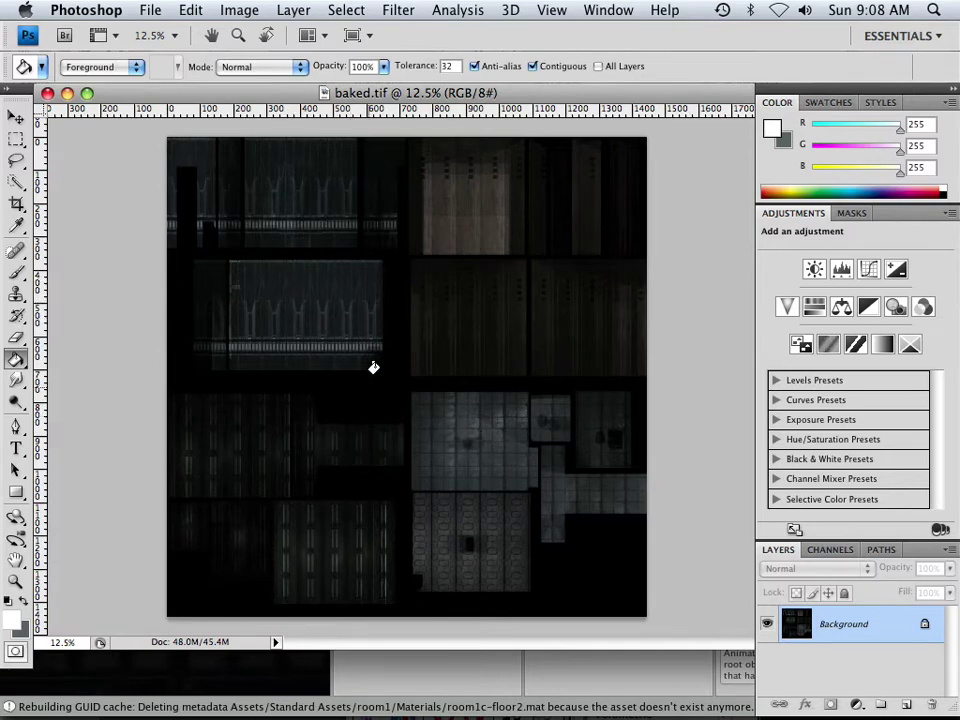
pyautogui.click(612, 12)
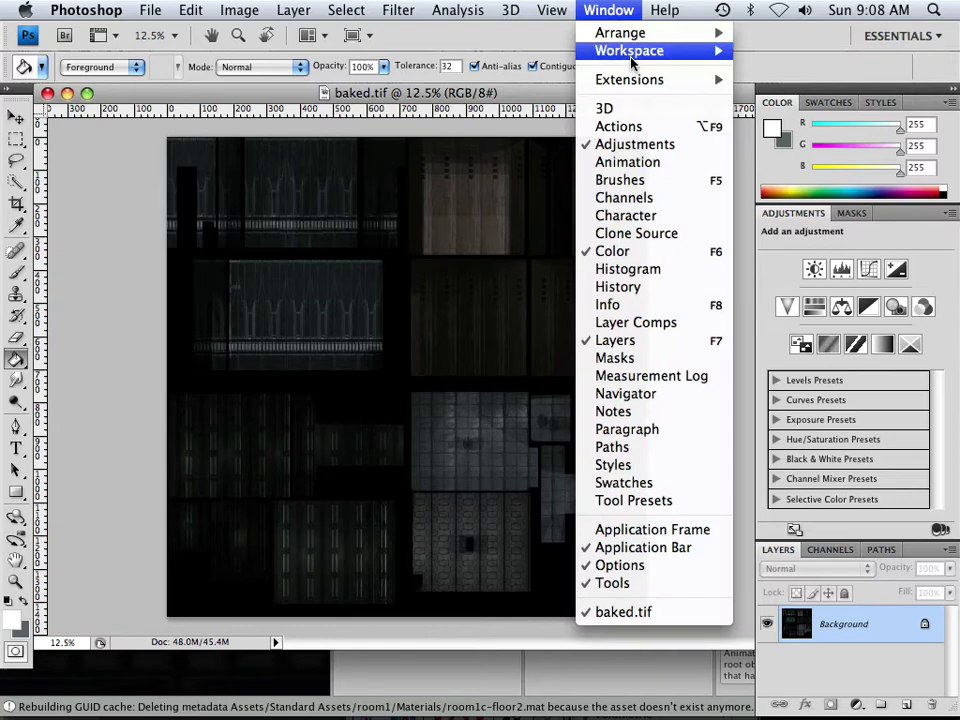
pyautogui.moveTo(631, 62)
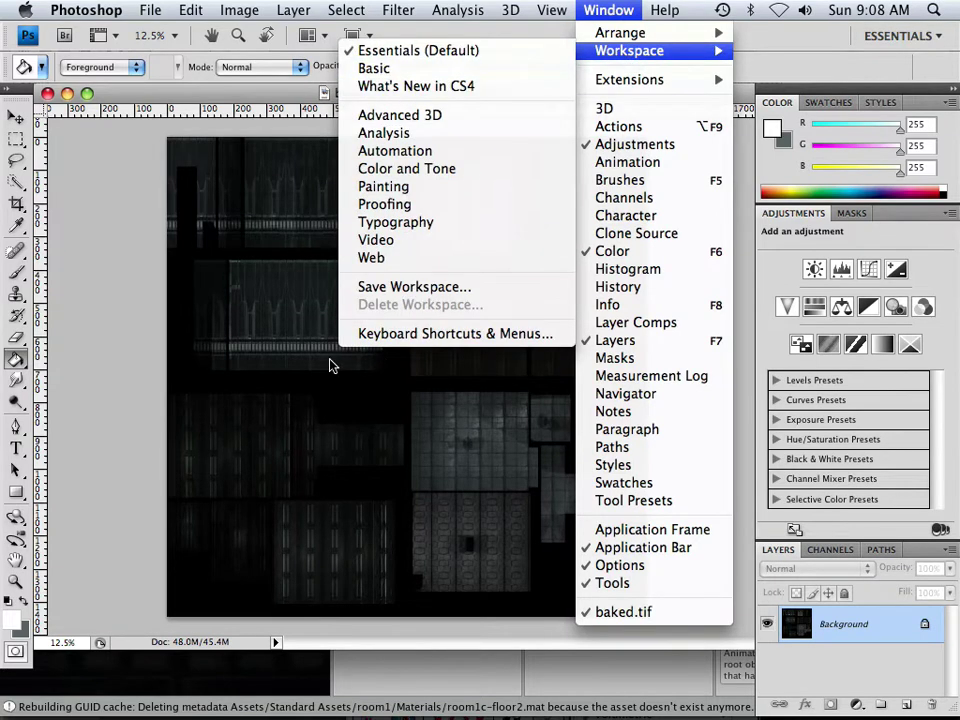
pyautogui.click(96, 358)
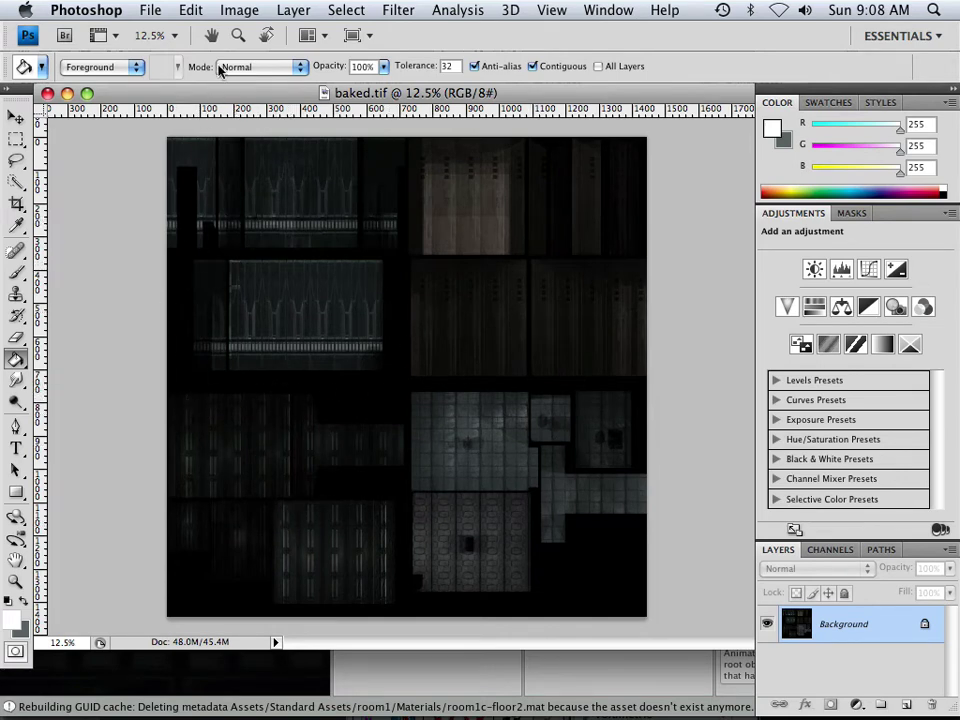
# Step: Brighten the baked texture with an Exposure adjustment of +2.37 and save baked.tif
pyautogui.click(228, 10)
pyautogui.moveTo(321, 62)
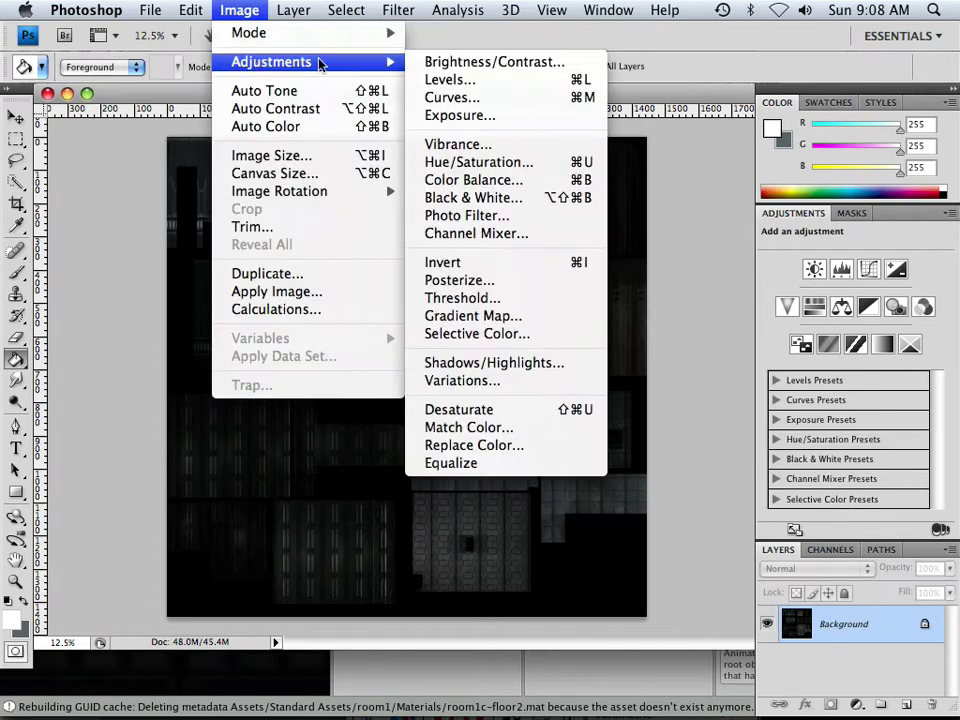
pyautogui.click(460, 115)
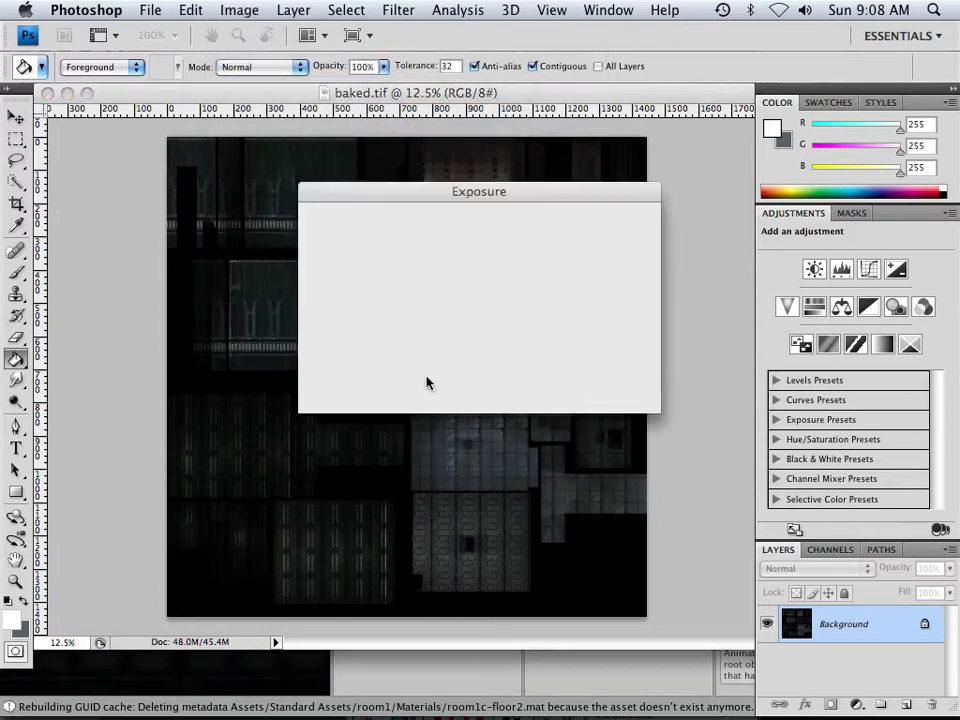
pyautogui.moveTo(430, 192); pyautogui.dragTo(681, 200)
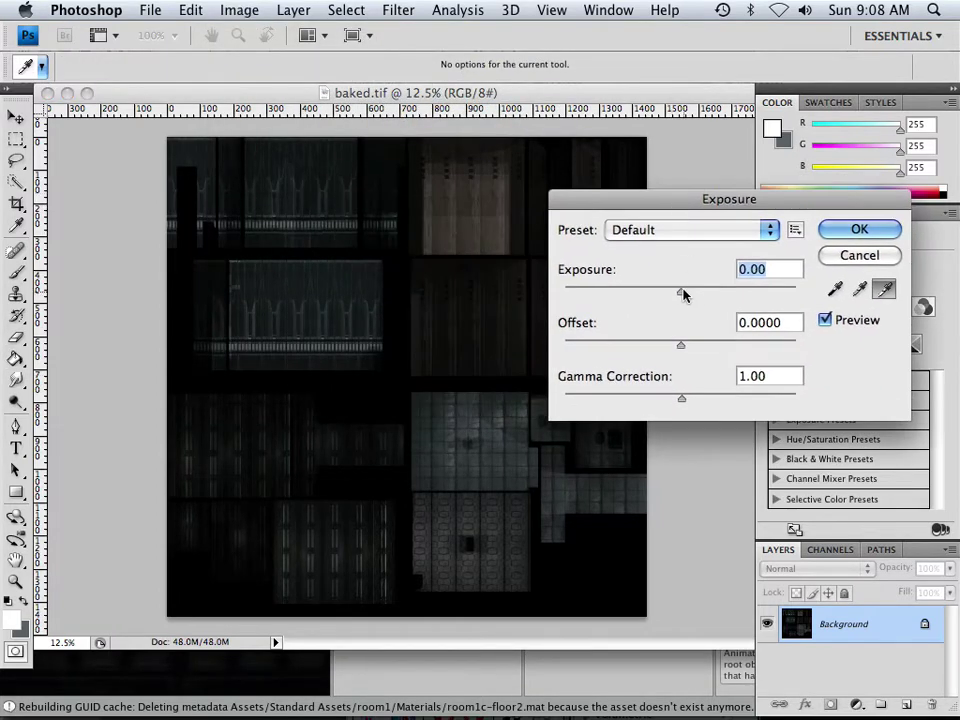
pyautogui.moveTo(681, 287); pyautogui.dragTo(725, 292)
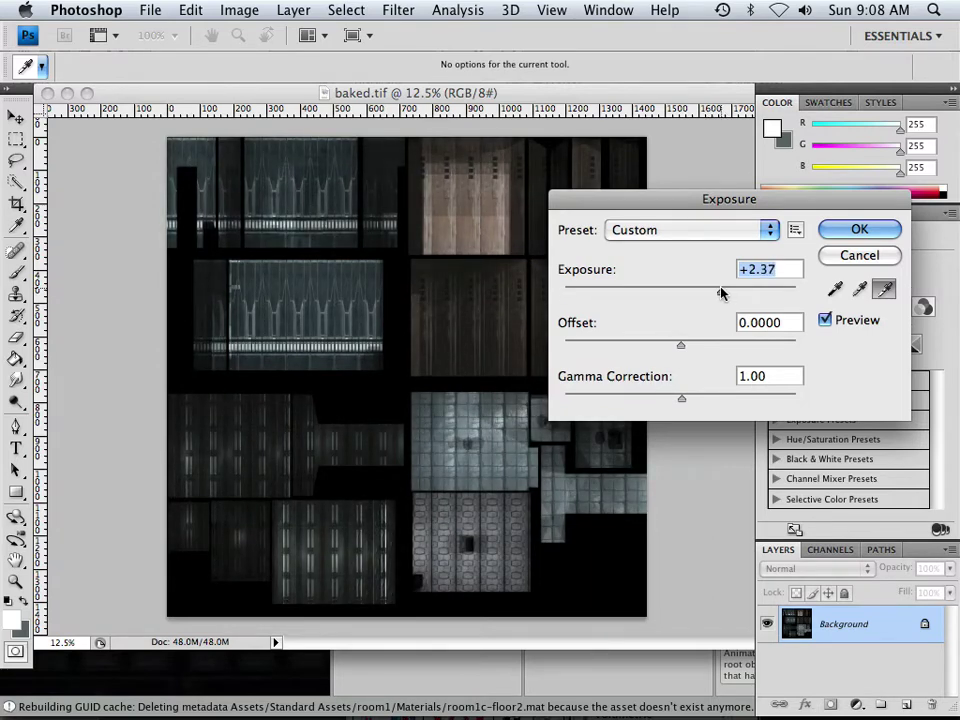
pyautogui.click(859, 229)
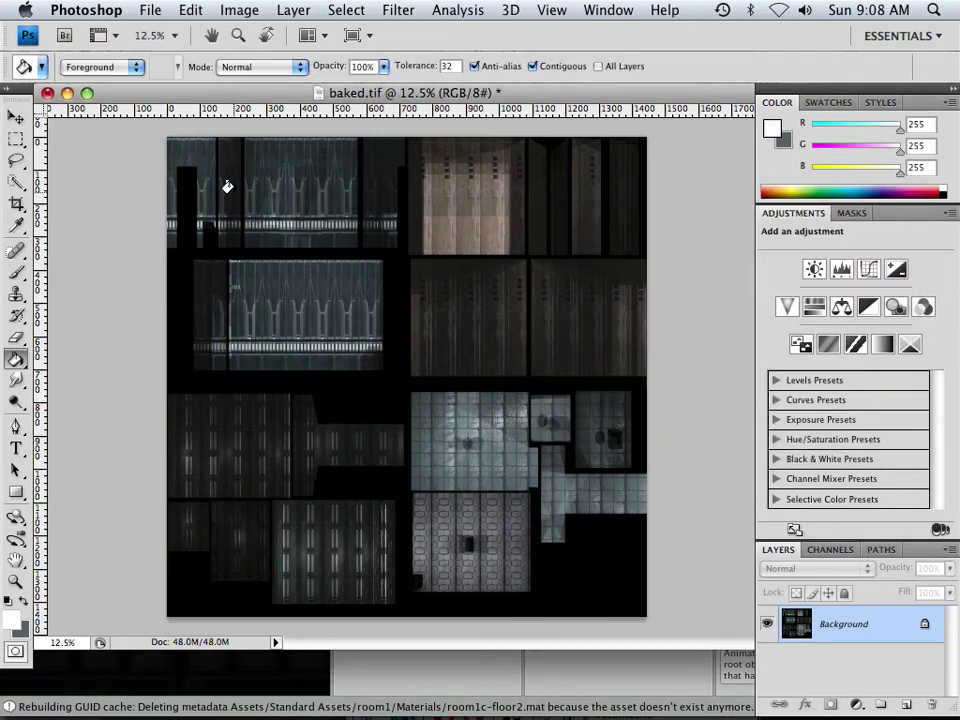
pyautogui.click(152, 10)
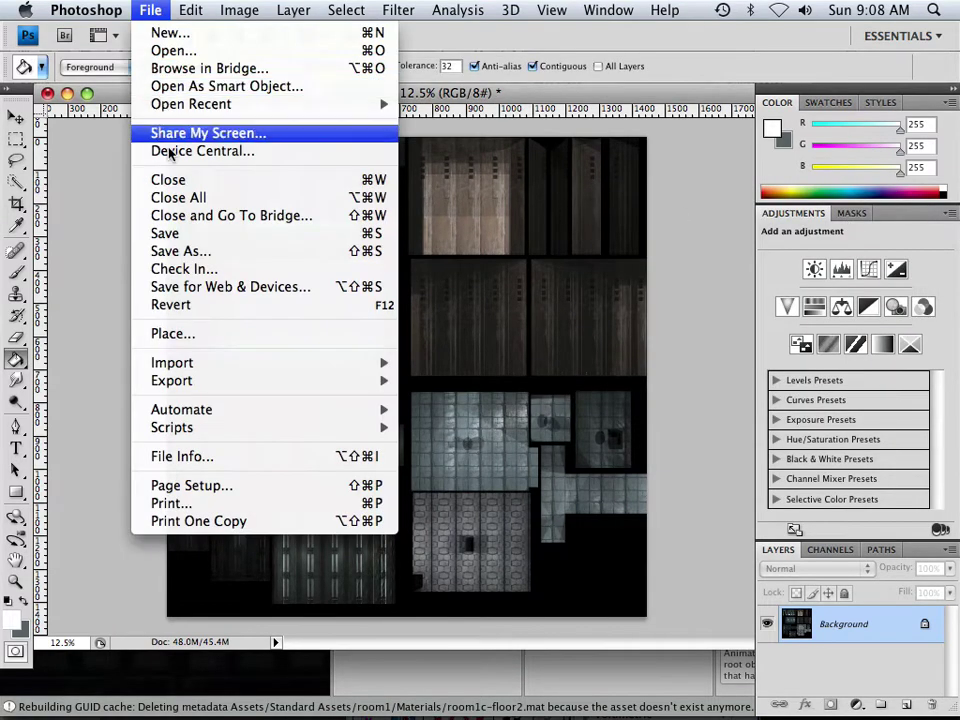
pyautogui.click(185, 233)
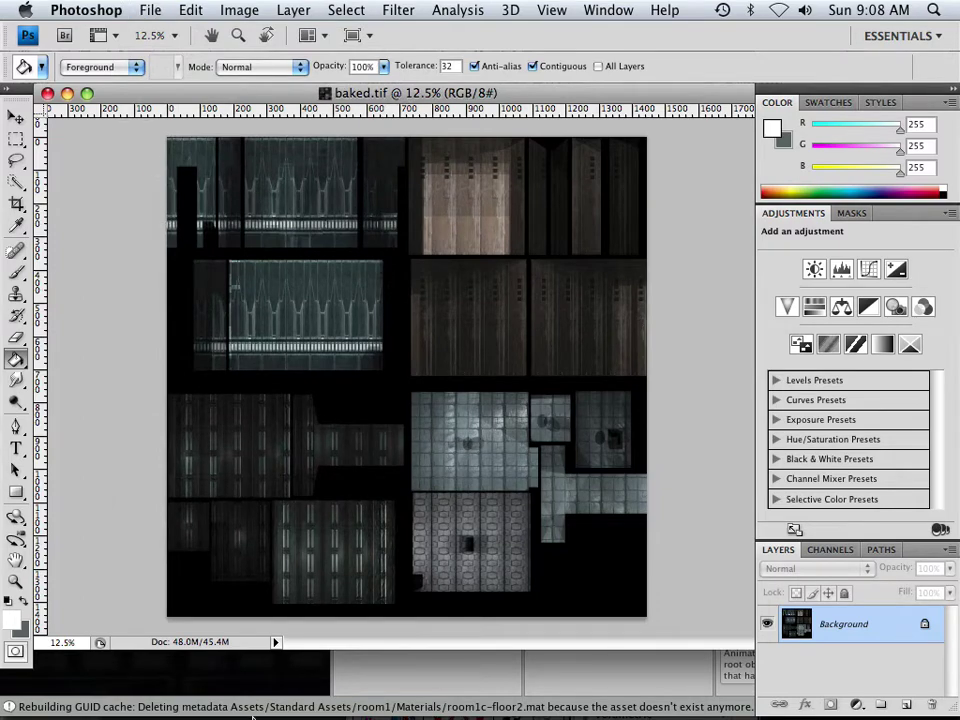
# Step: Switch to Unity and play-test the scene, walking through the rooms and corridors to examine the brightness of the baked texture
pyautogui.moveTo(257, 716)
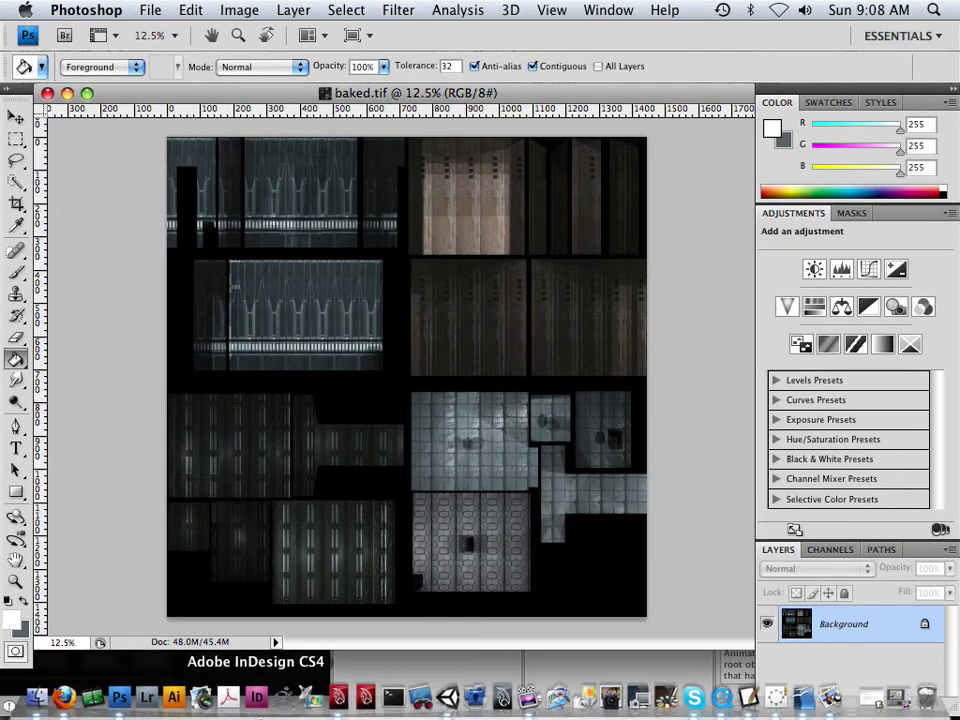
pyautogui.click(449, 705)
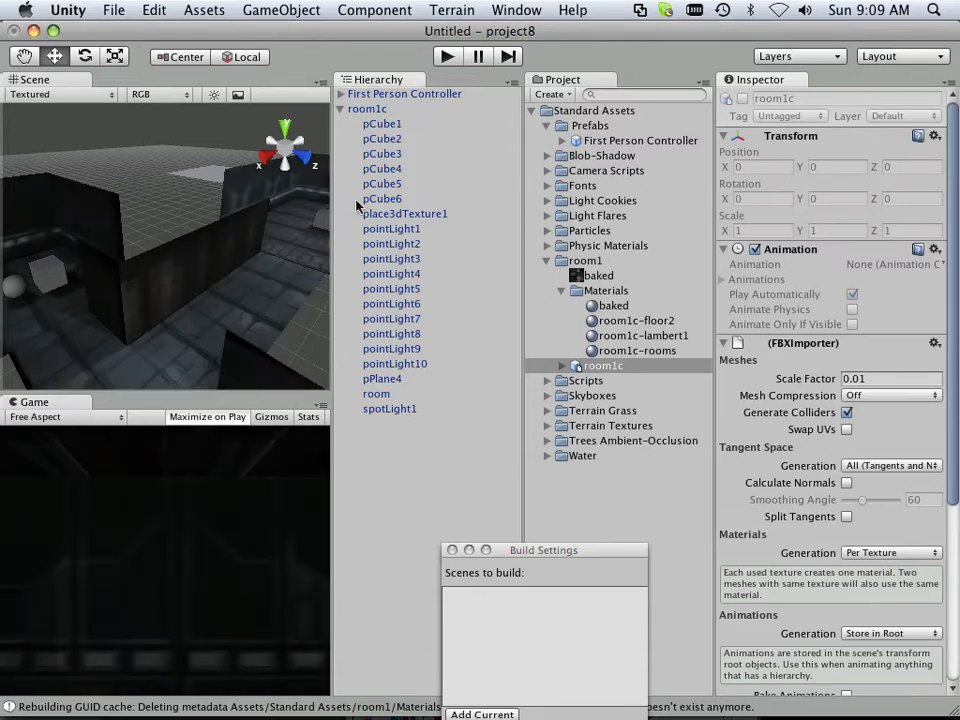
pyautogui.click(448, 57)
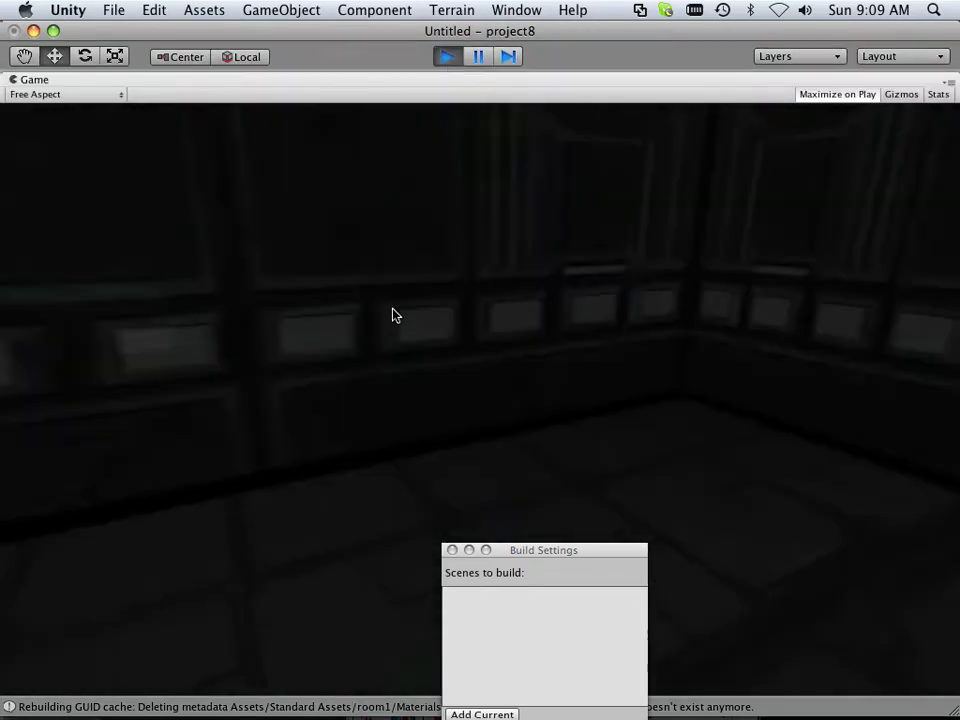
pyautogui.press('w')
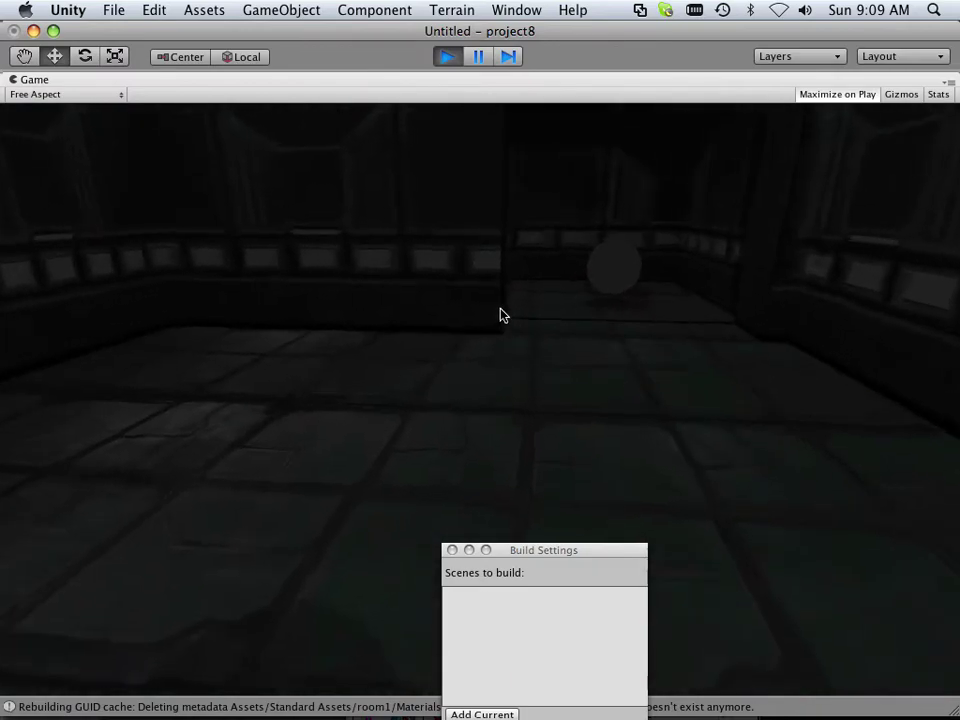
pyautogui.press('w')
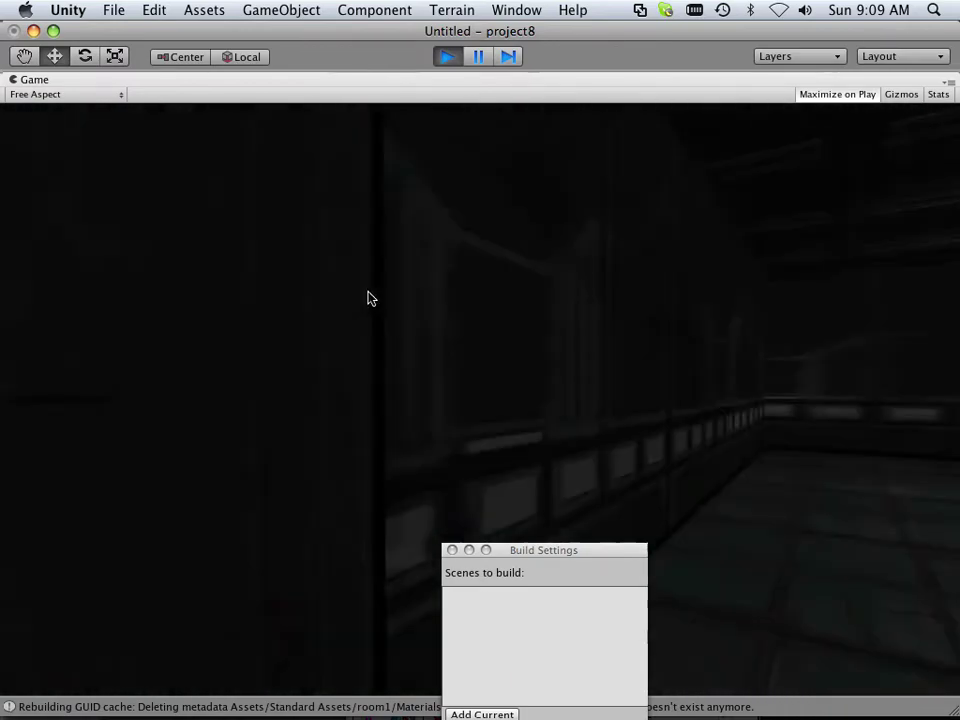
pyautogui.press('w')
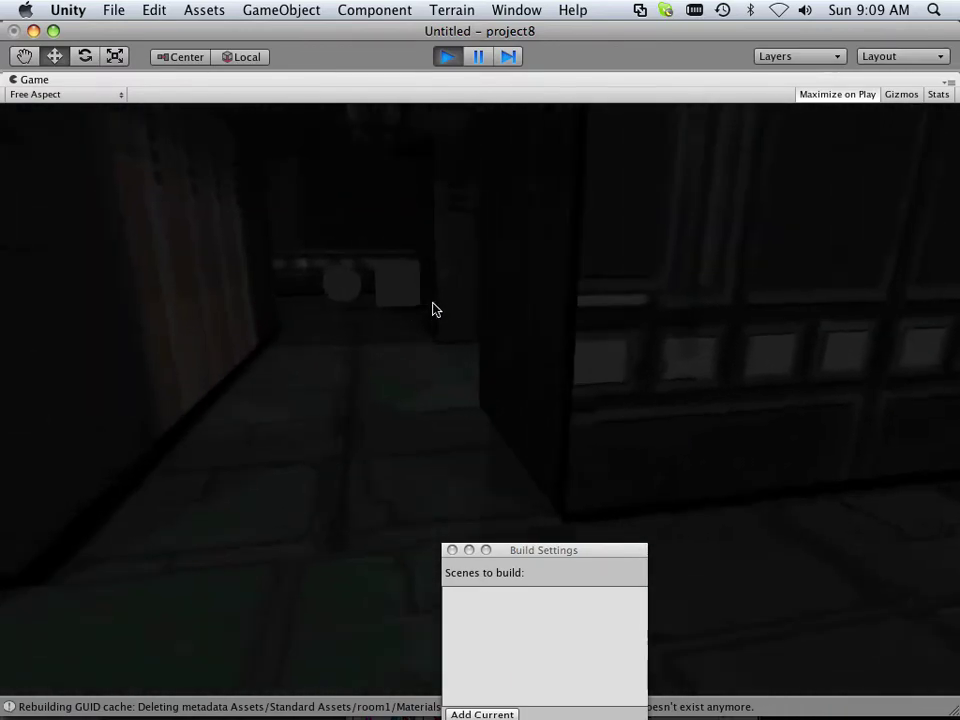
pyautogui.press('w')
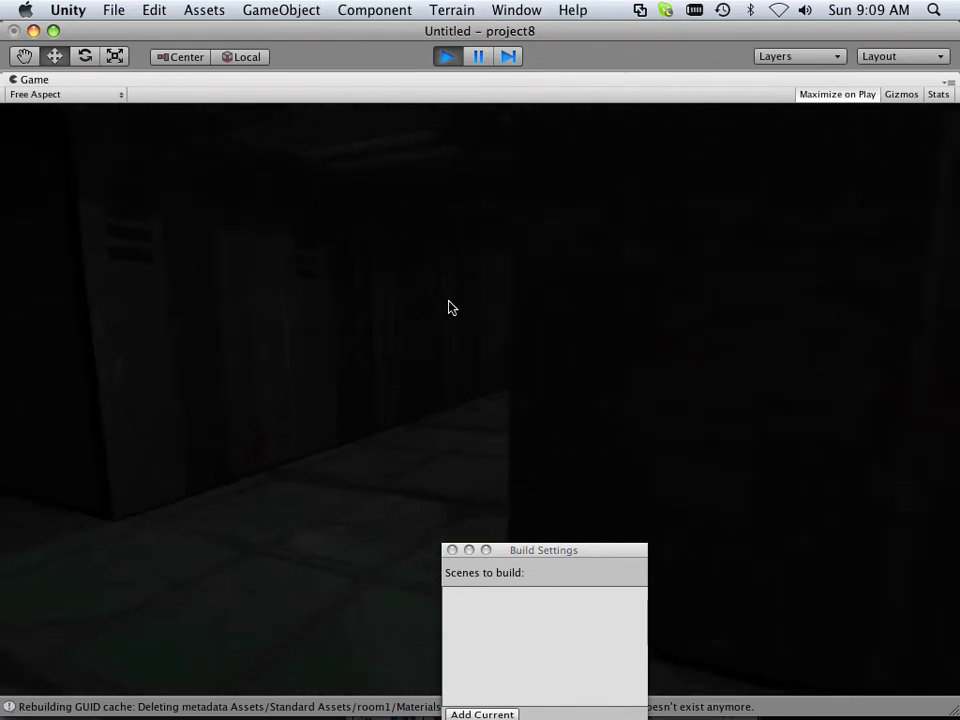
pyautogui.press('w')
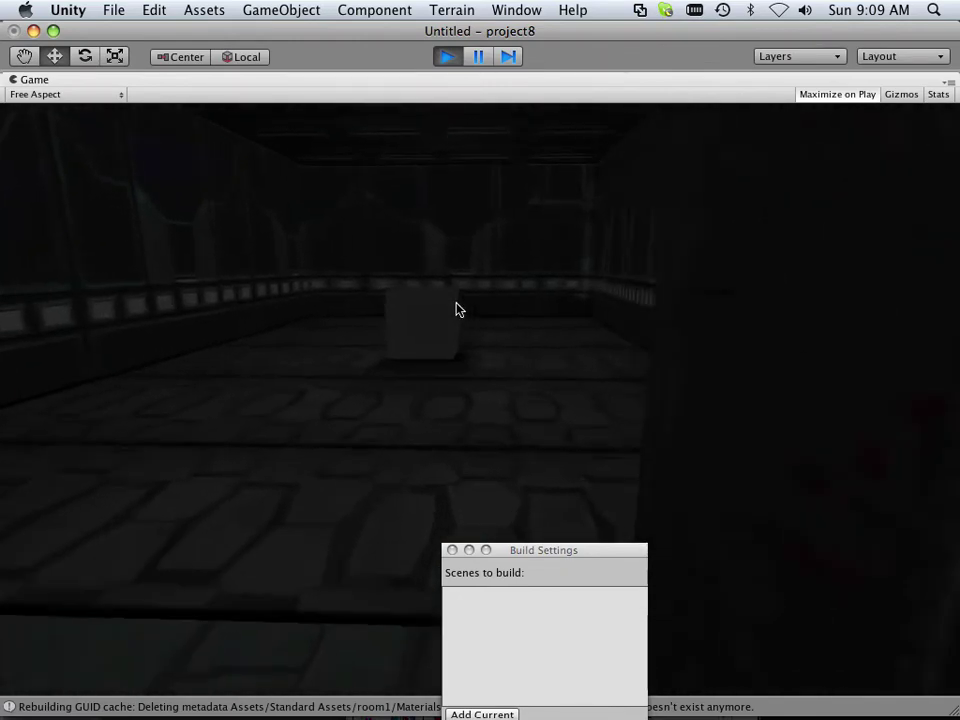
pyautogui.press('w')
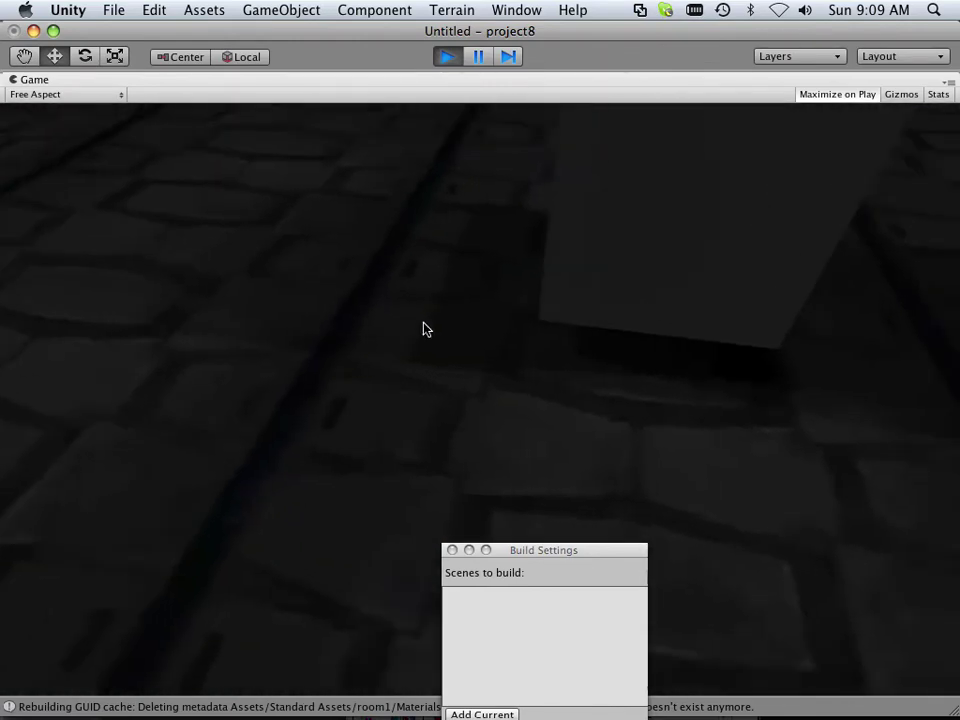
pyautogui.press('w')
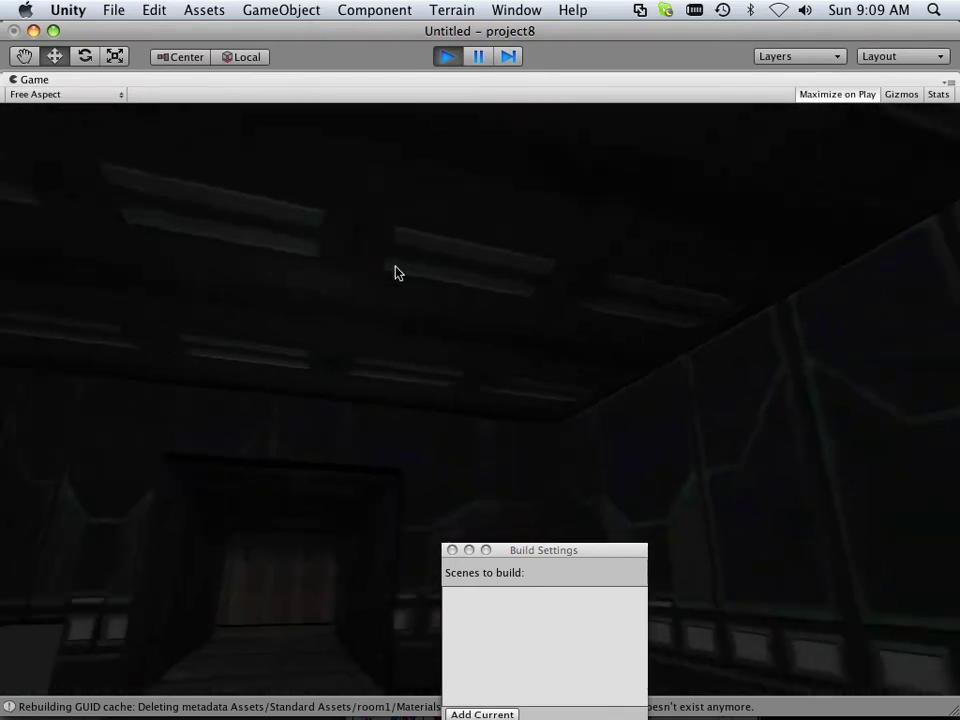
pyautogui.press('w')
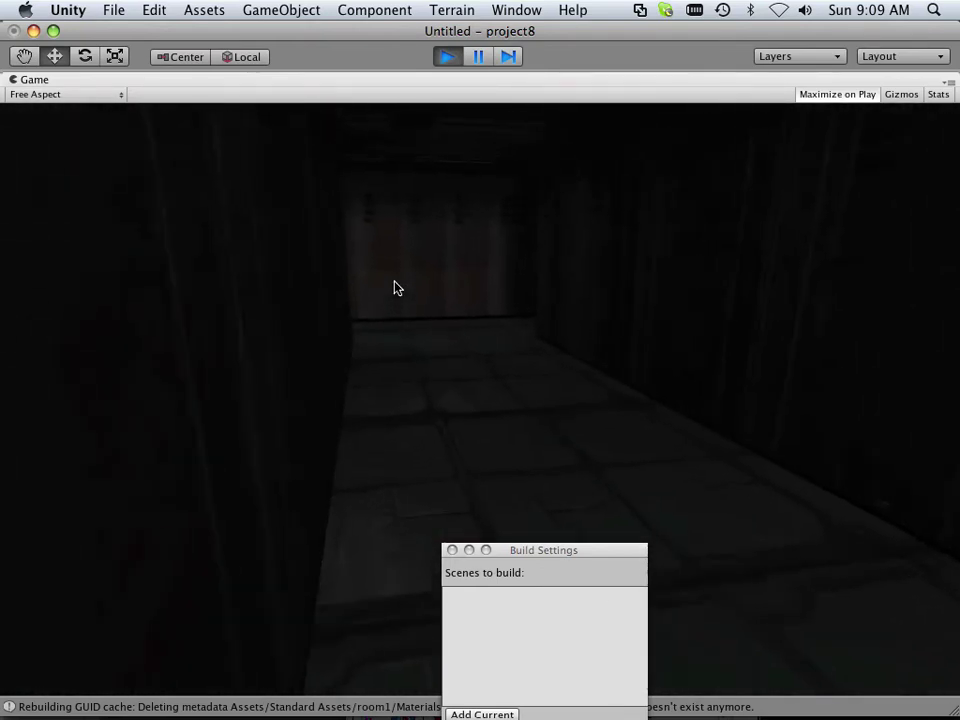
pyautogui.press('w')
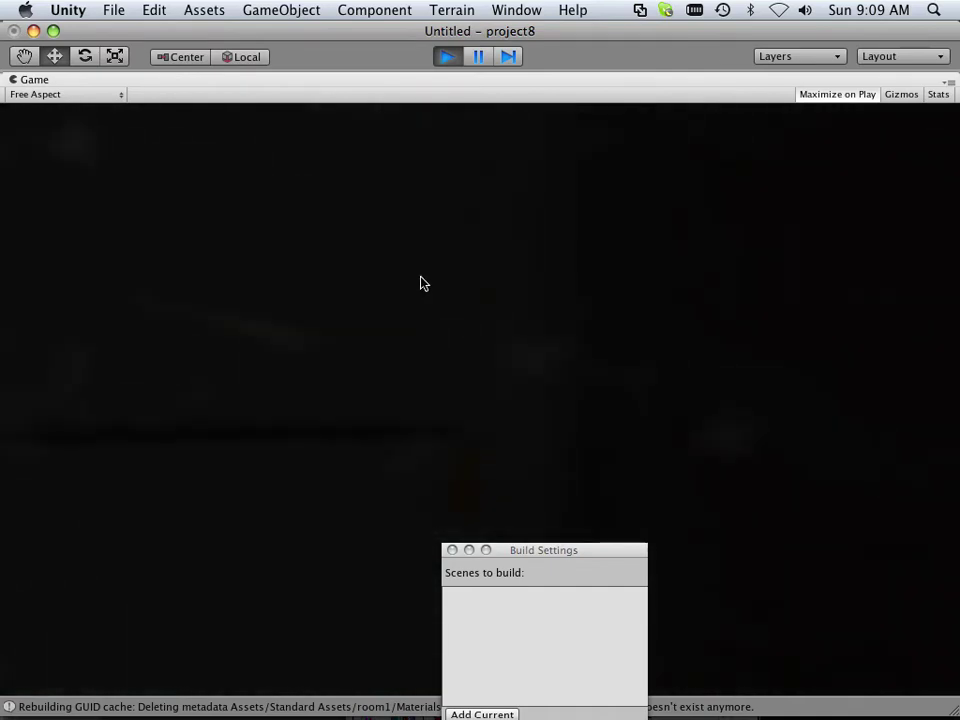
pyautogui.press('w')
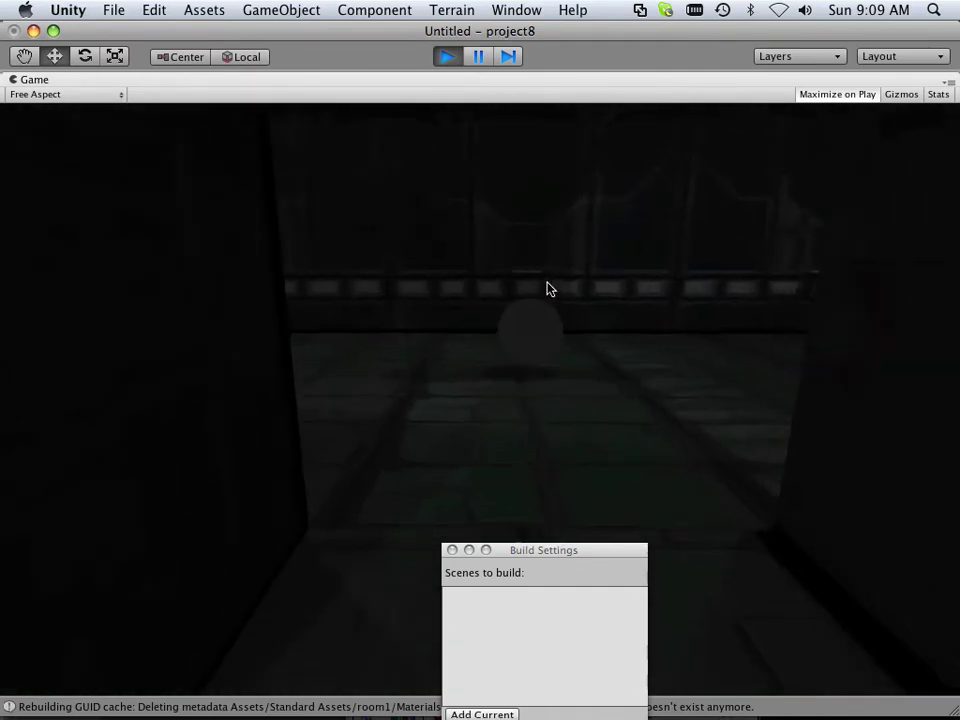
pyautogui.press('w')
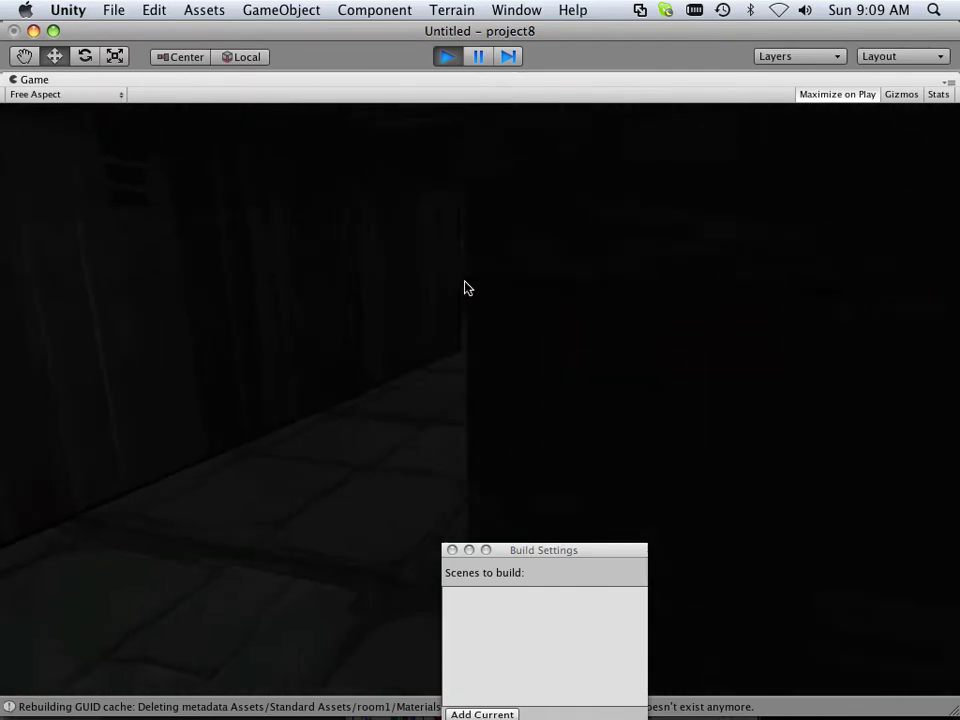
pyautogui.press('w')
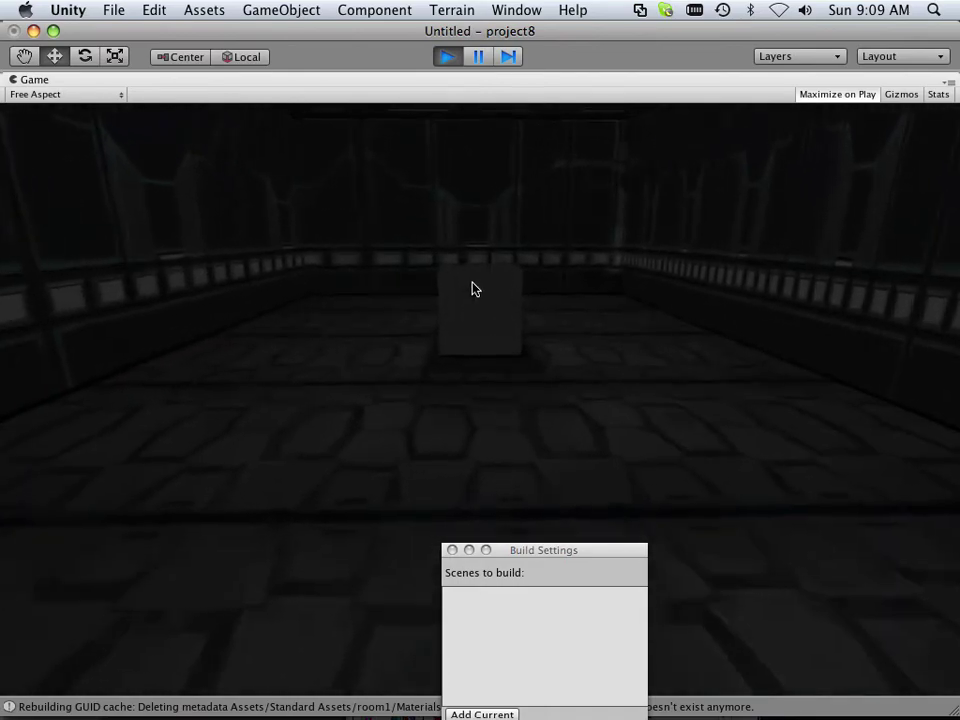
pyautogui.press('w')
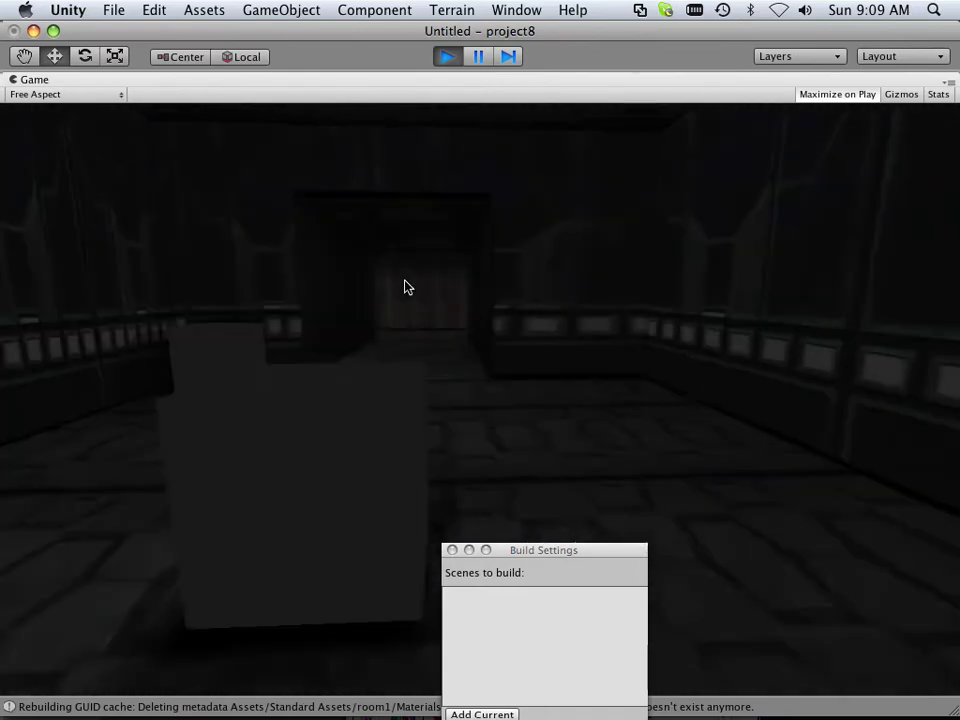
pyautogui.press('w')
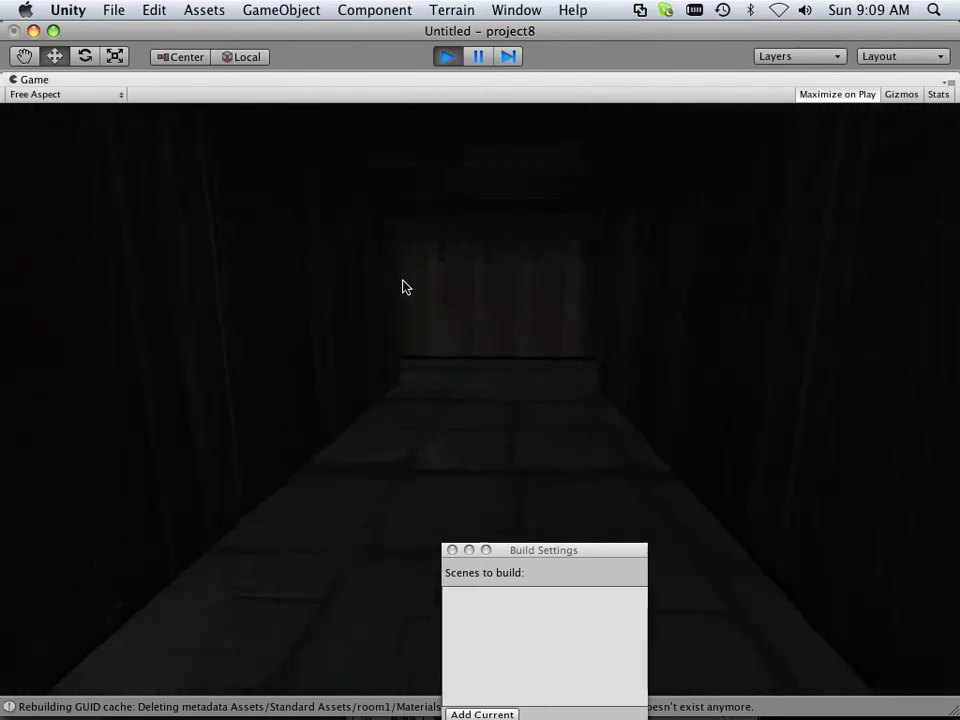
pyautogui.press('w')
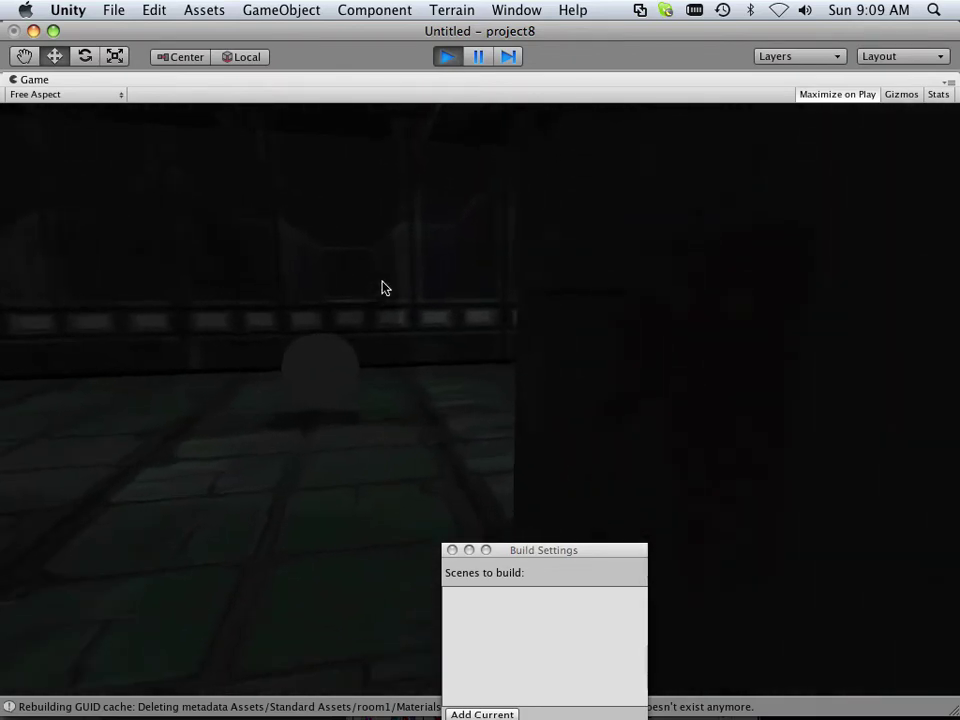
pyautogui.press('w')
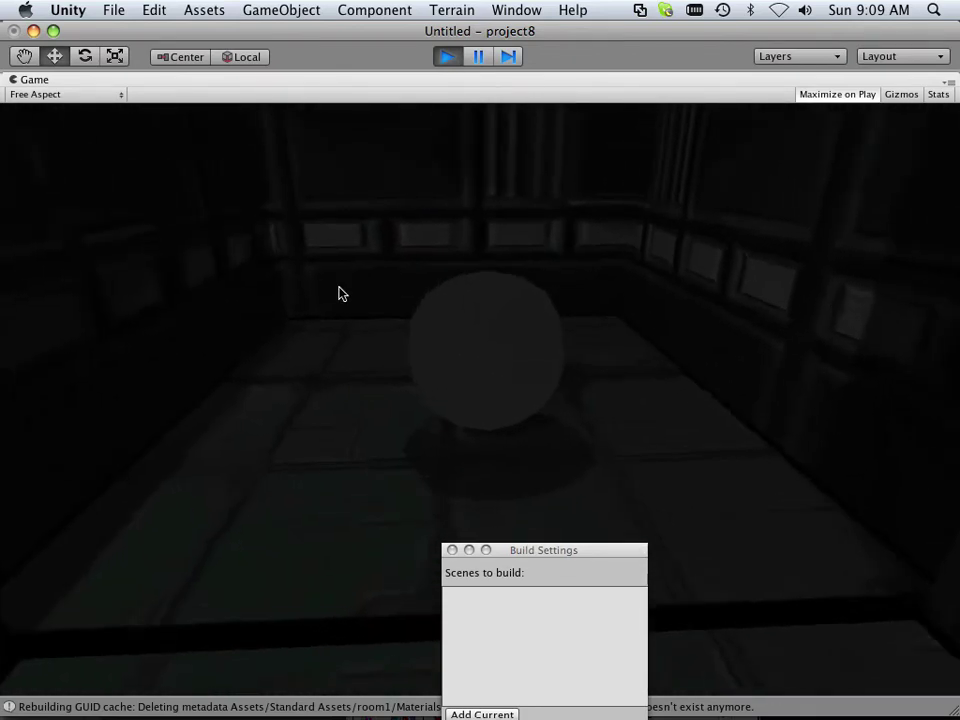
pyautogui.press('w')
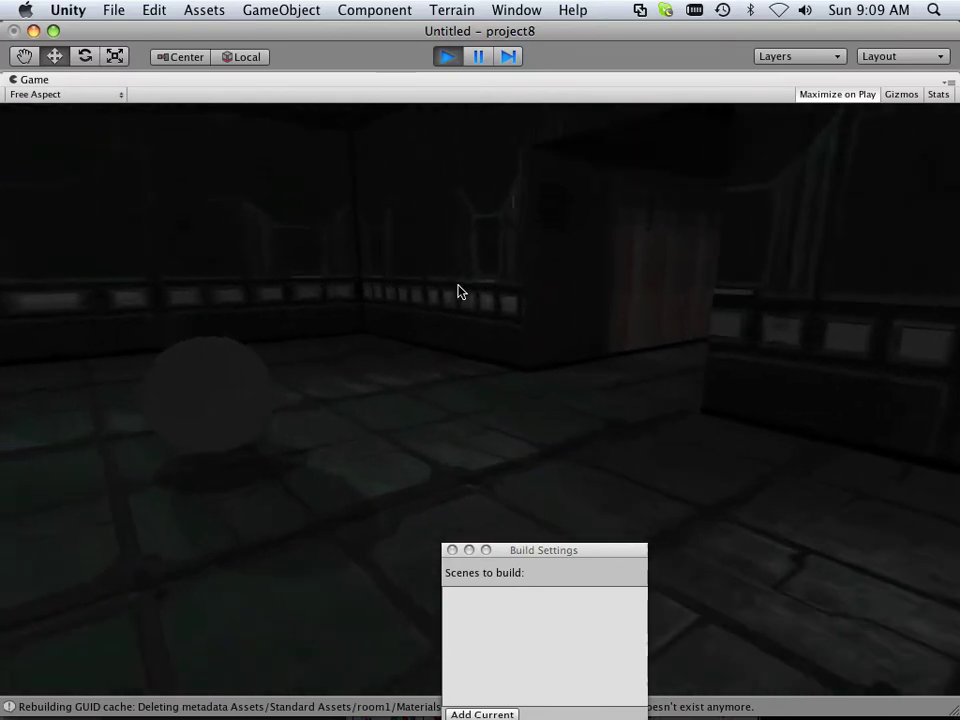
# Step: Walk from the room into the dark corridor to examine the baked texture's brightness, and end the play test
pyautogui.press('w')
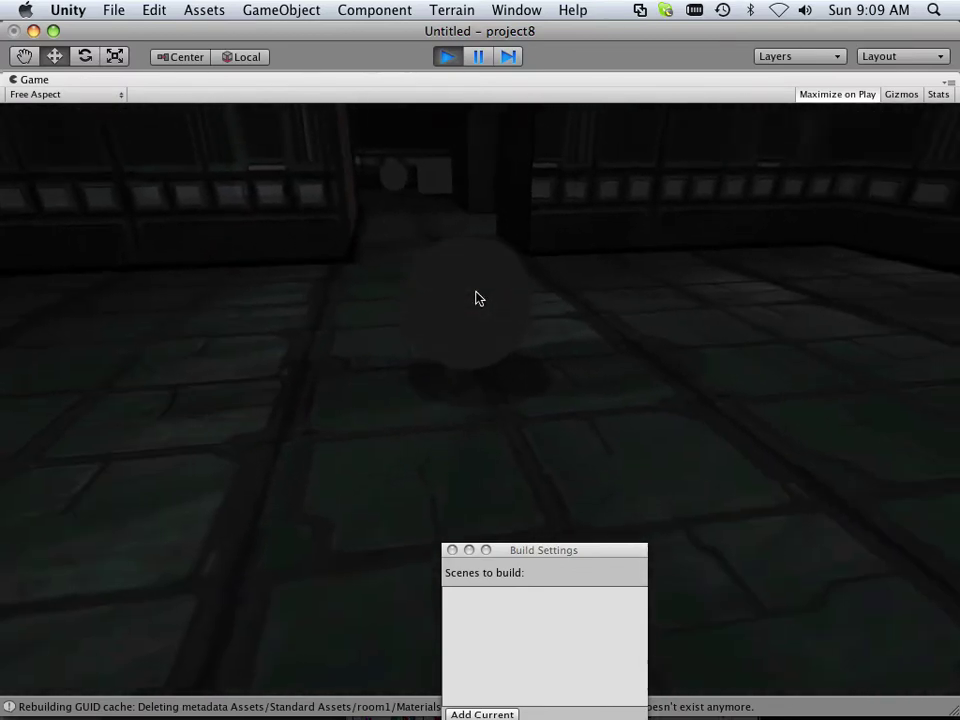
pyautogui.press('w')
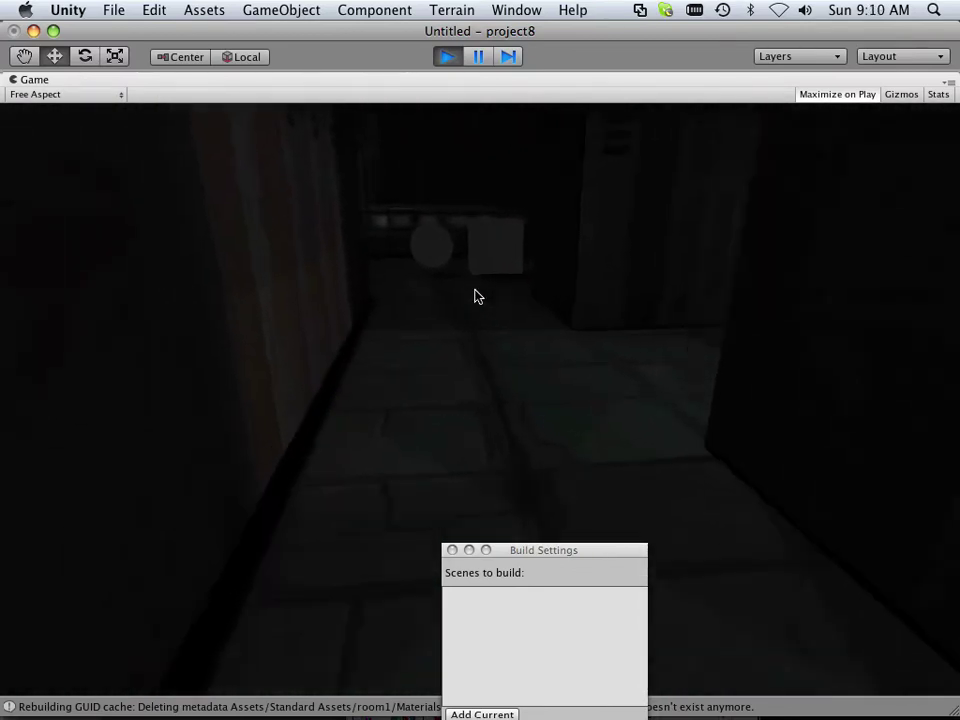
pyautogui.press('w')
pyautogui.press('s')
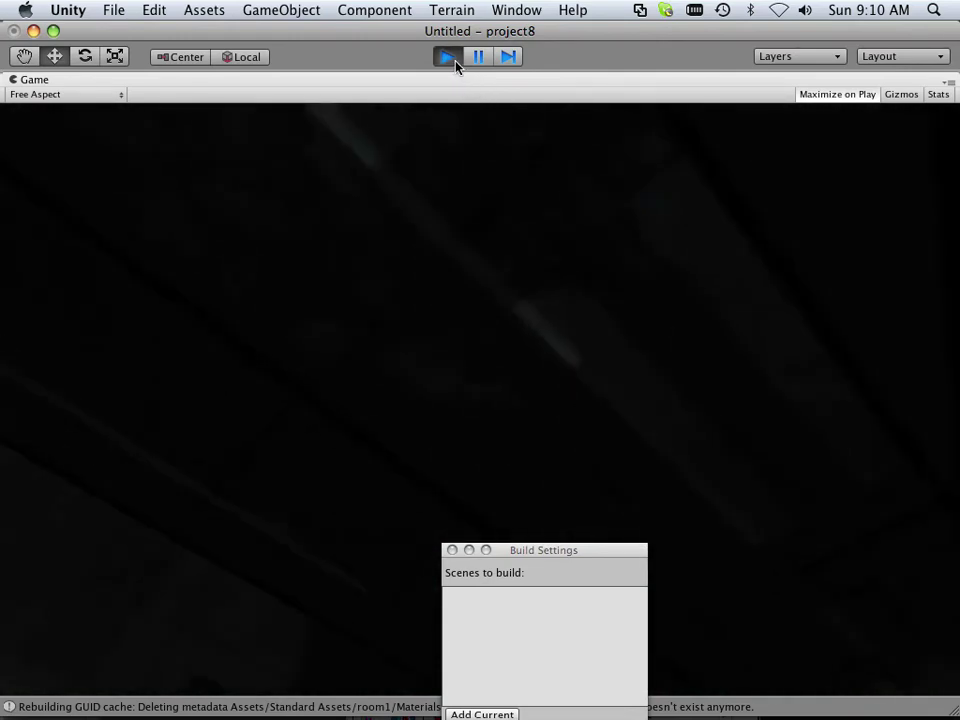
pyautogui.click(449, 57)
# Step: Add a point light to the scene and lower it to a Y position of about 3.41
pyautogui.scroll(-3, 247, 298)
pyautogui.scroll(3, 246, 299)
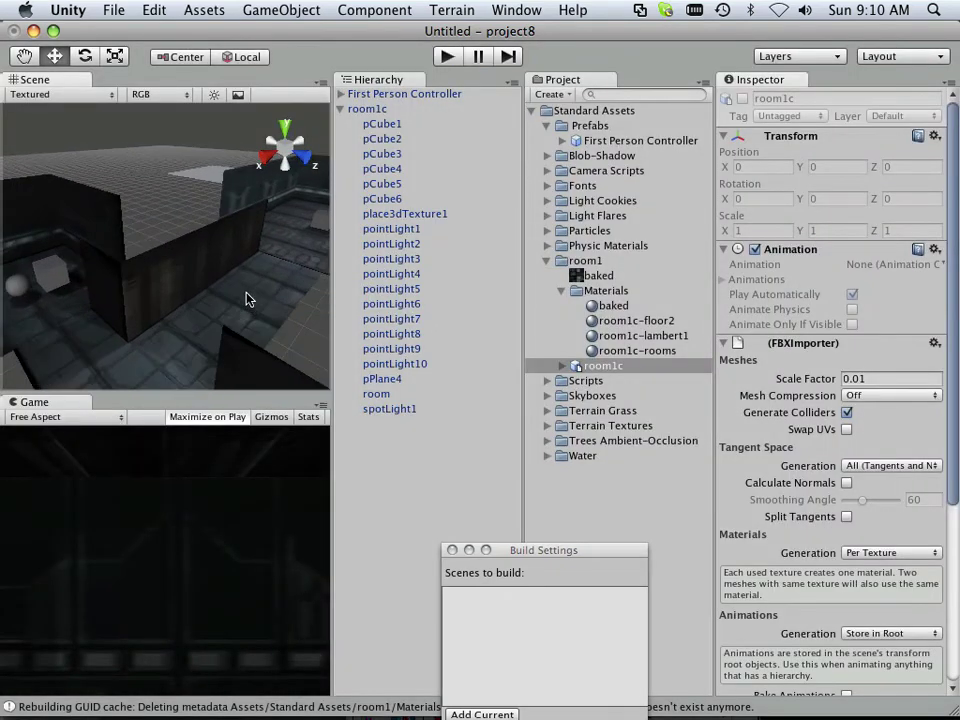
pyautogui.scroll(-1, 246, 299)
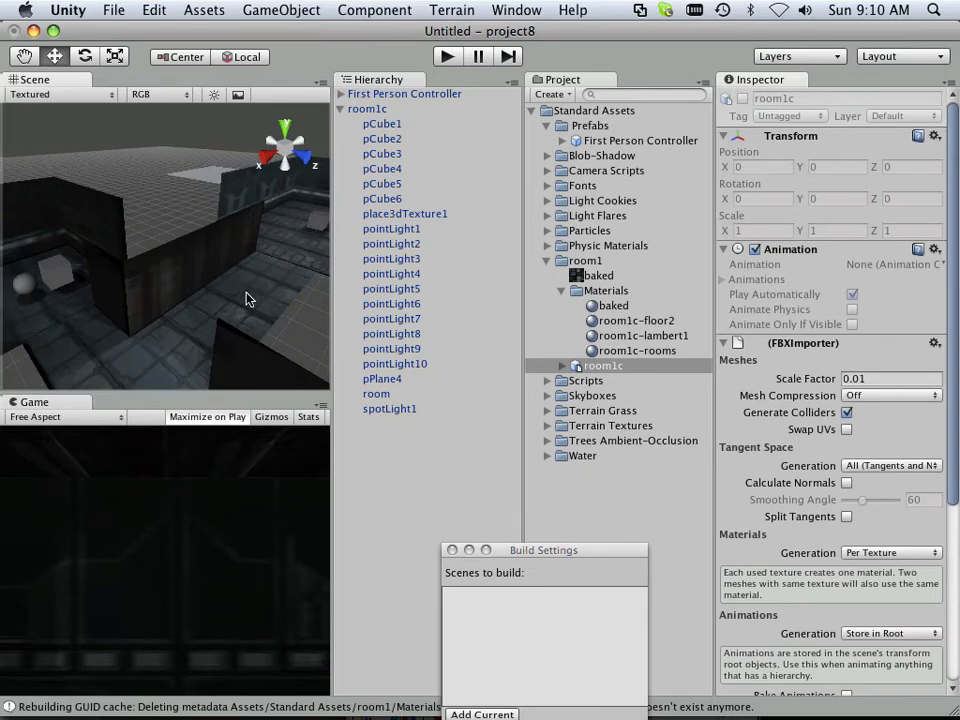
pyautogui.click(280, 10)
pyautogui.moveTo(305, 50)
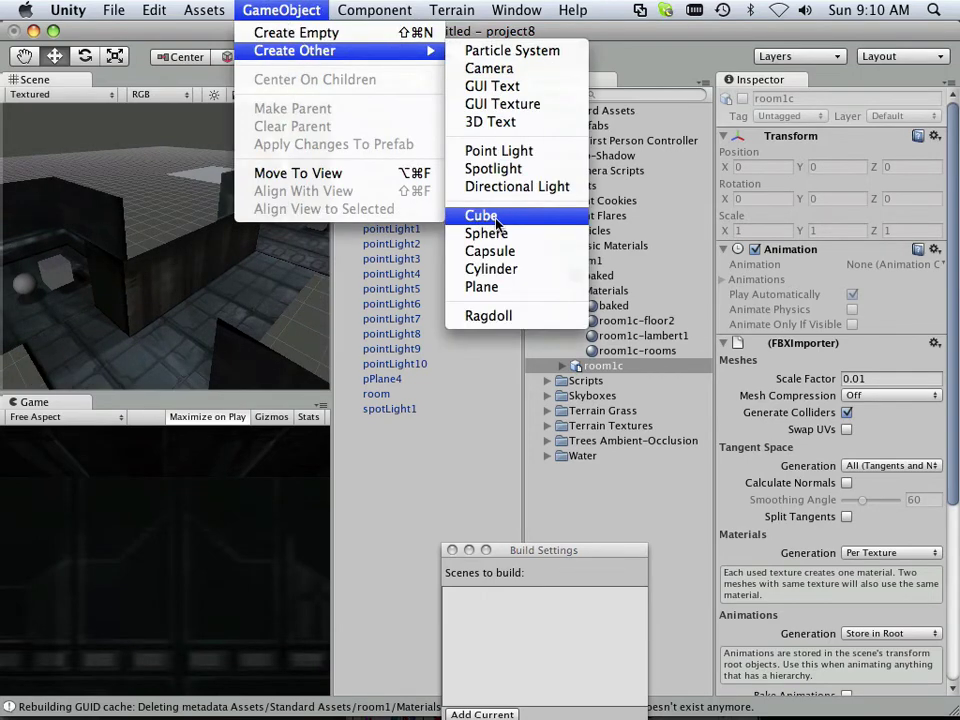
pyautogui.click(501, 155)
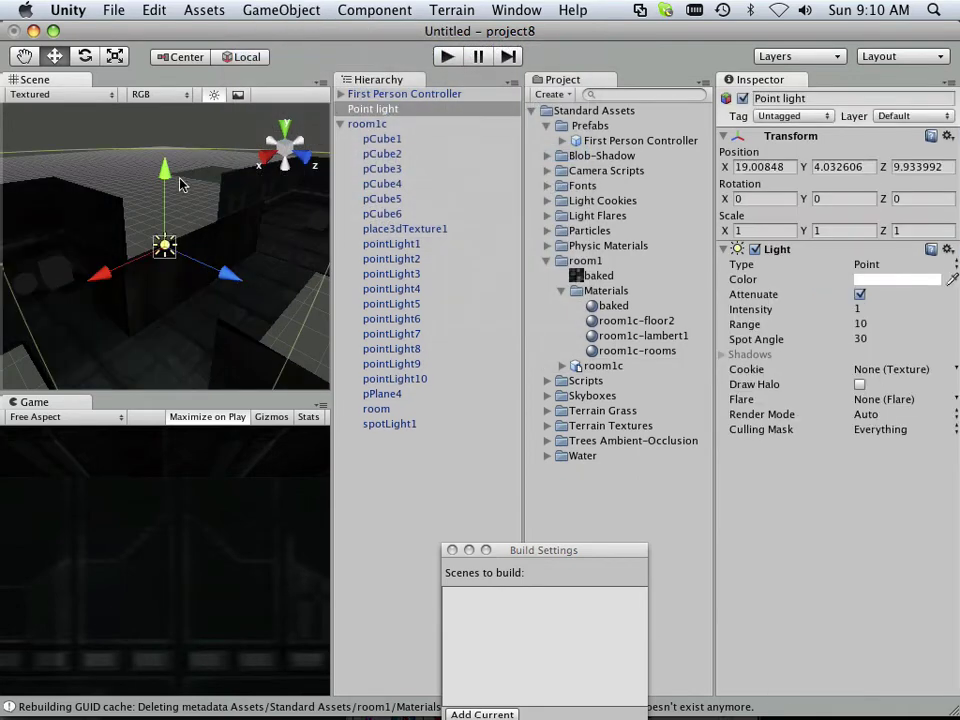
pyautogui.moveTo(170, 178); pyautogui.dragTo(180, 235)
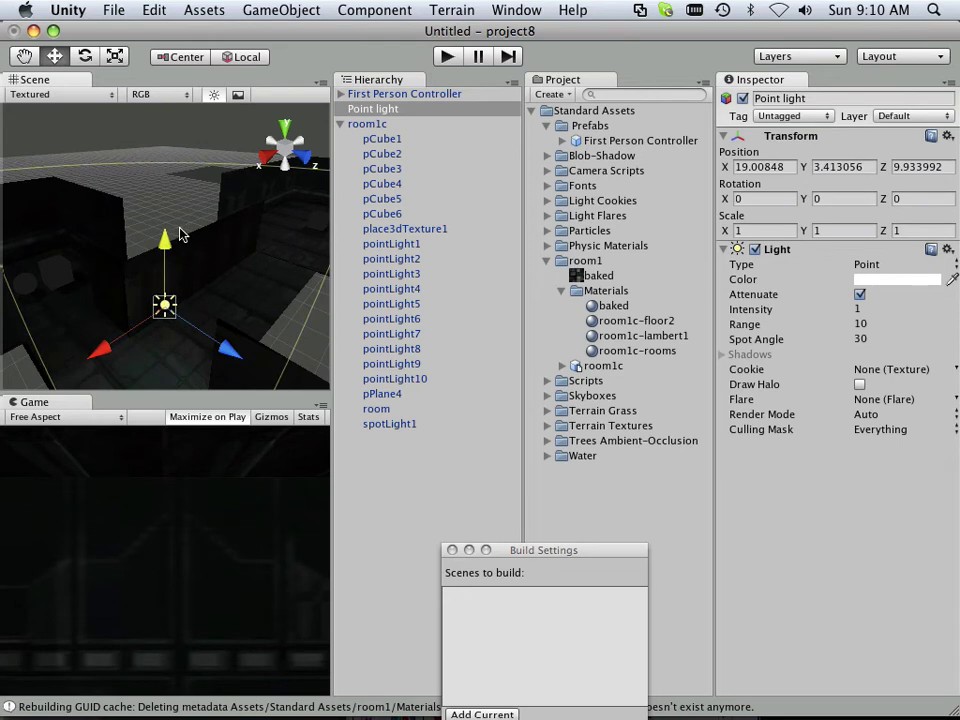
# Step: Select pointLight1 under room1c, frame it in the Scene view and look at it from the top
pyautogui.click(390, 244)
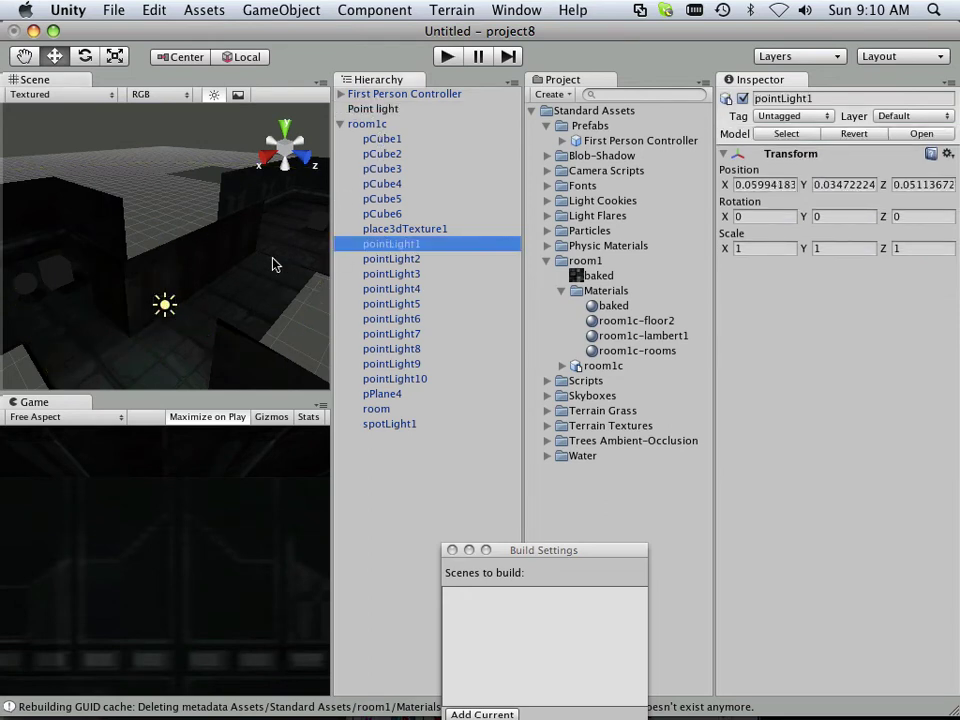
pyautogui.press('f')
pyautogui.scroll(3, 221, 264)
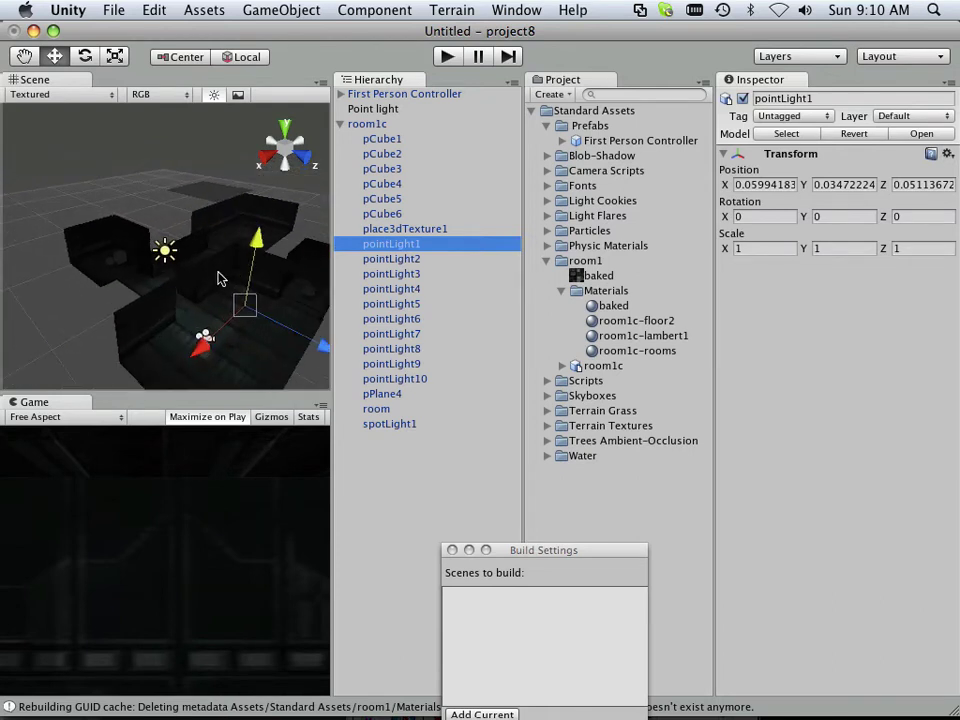
pyautogui.click(270, 137)
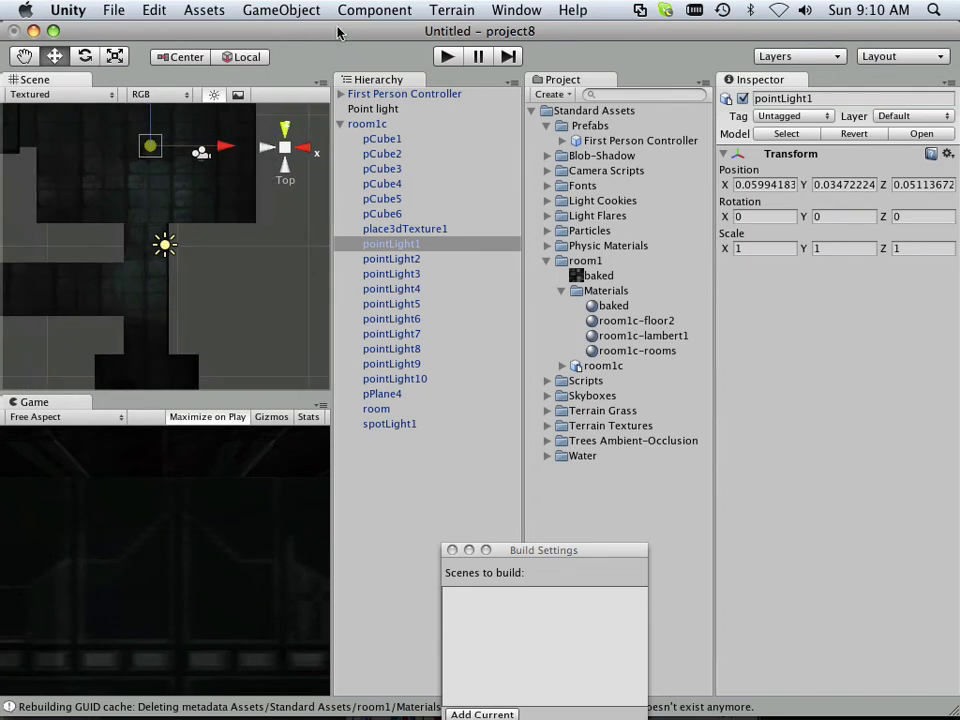
pyautogui.click(311, 11)
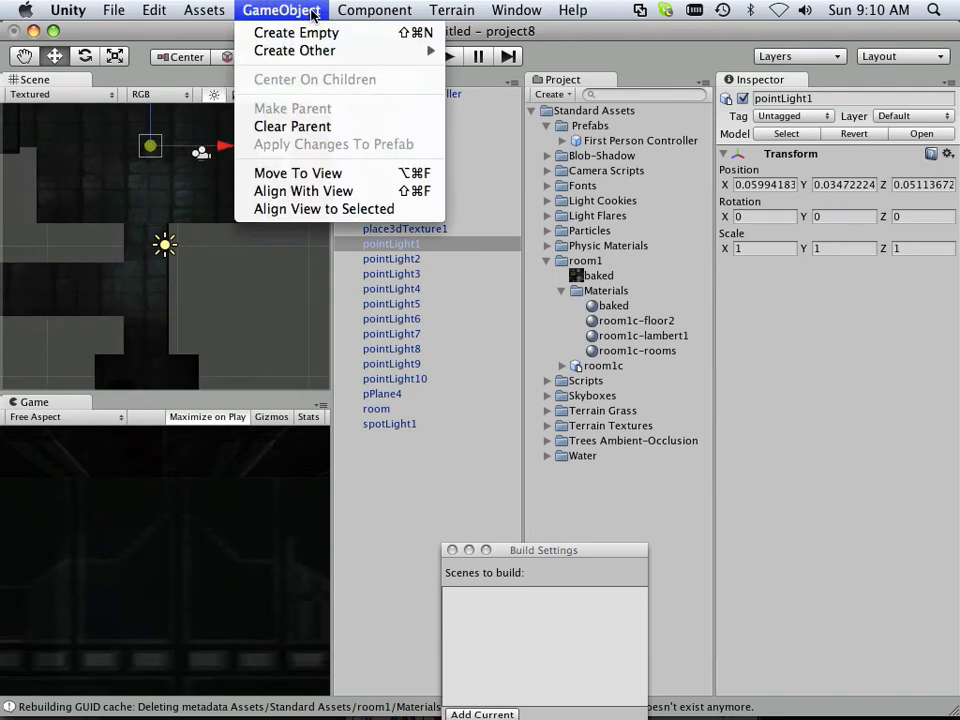
pyautogui.click(288, 174)
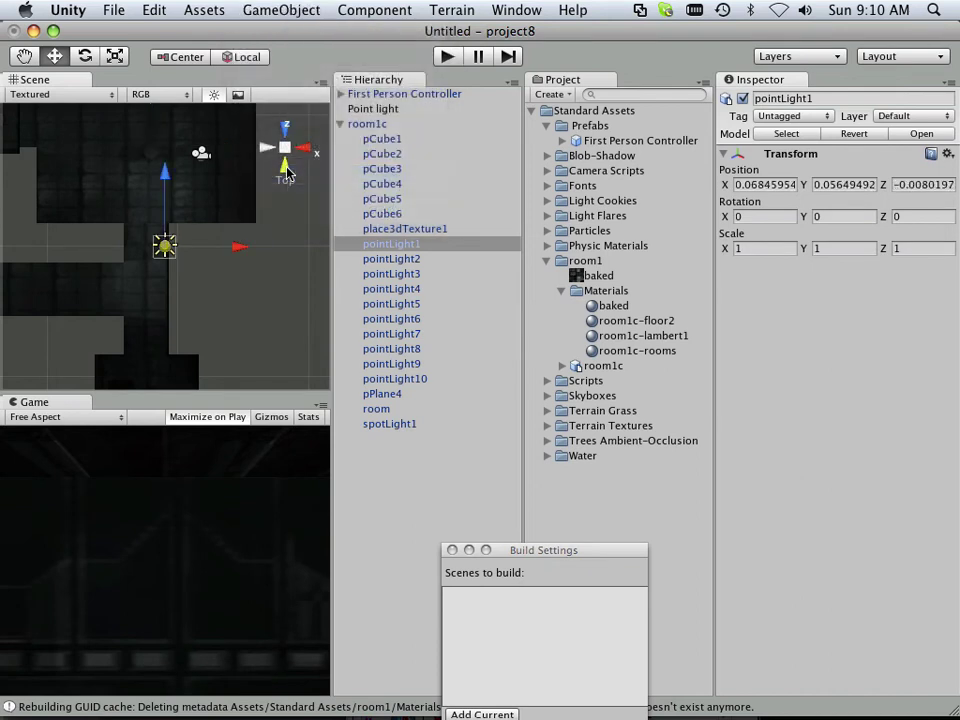
pyautogui.press('super+z')
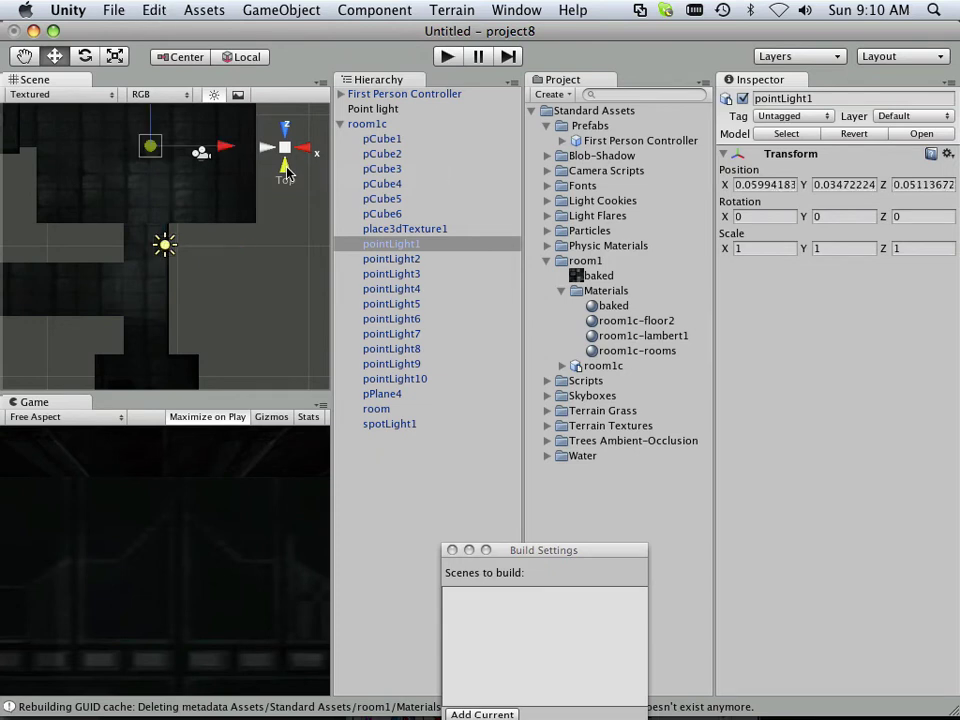
pyautogui.click(277, 12)
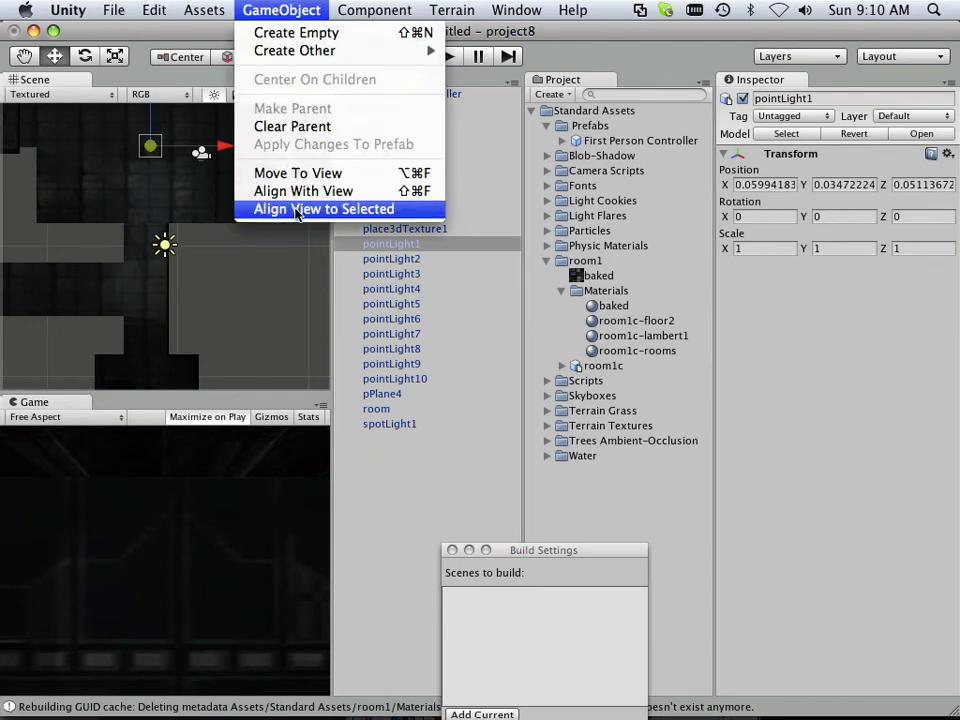
pyautogui.click(178, 59)
# Step: Centre a perspective Scene view on pointLight1 and move the new Point light to that view's position in the large room
pyautogui.press('f')
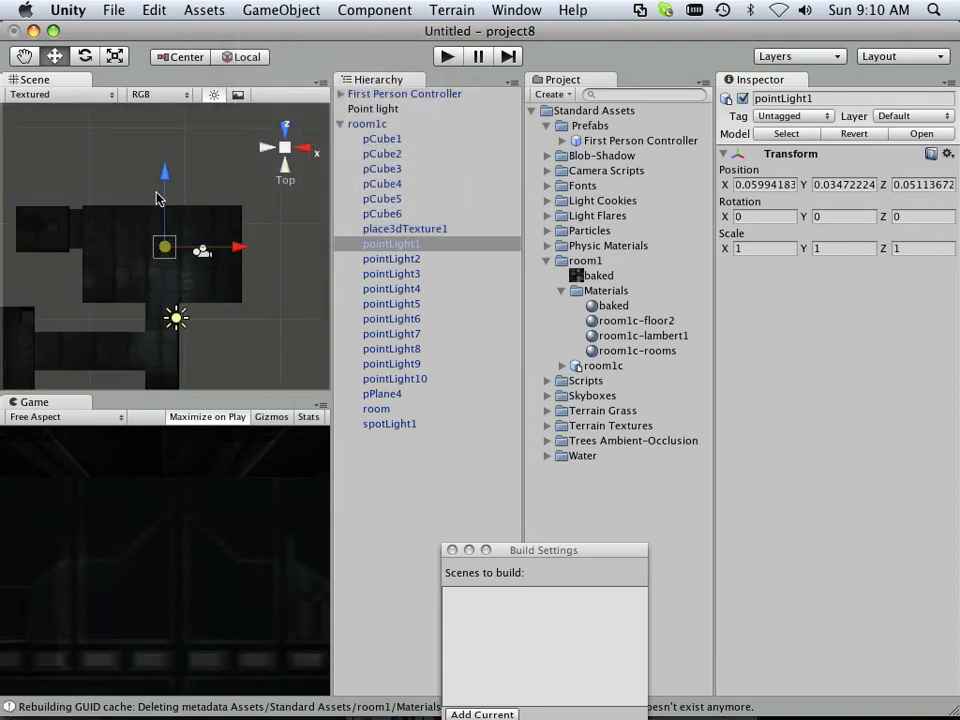
pyautogui.keyDown('alt'); pyautogui.moveTo(267, 148); pyautogui.dragTo(224, 196); pyautogui.keyUp('alt')
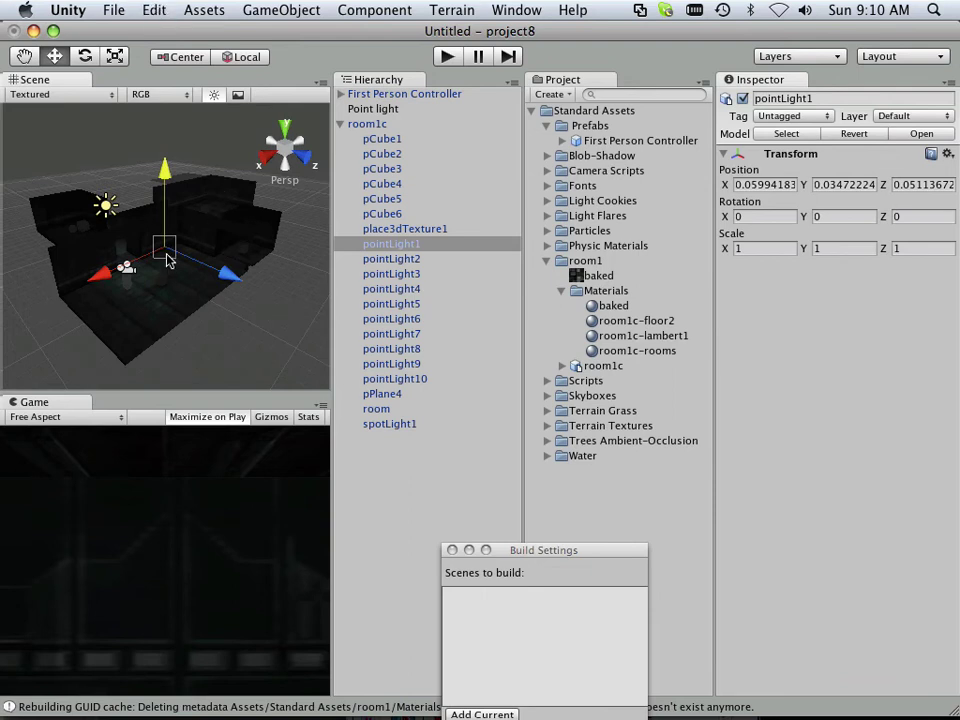
pyautogui.click(386, 110)
pyautogui.click(258, 9)
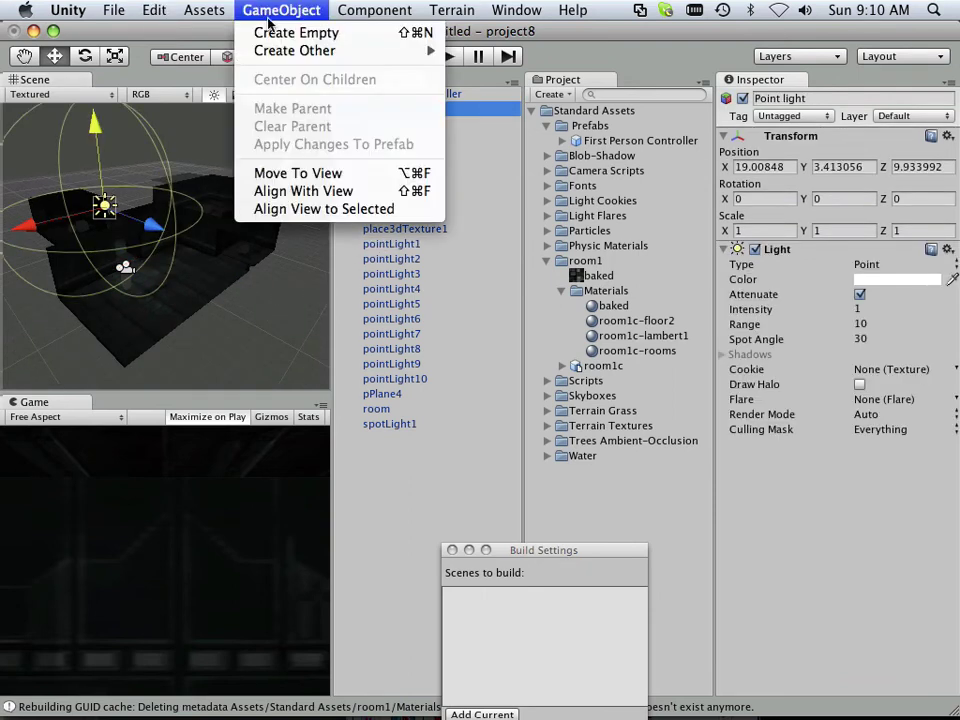
pyautogui.click(307, 174)
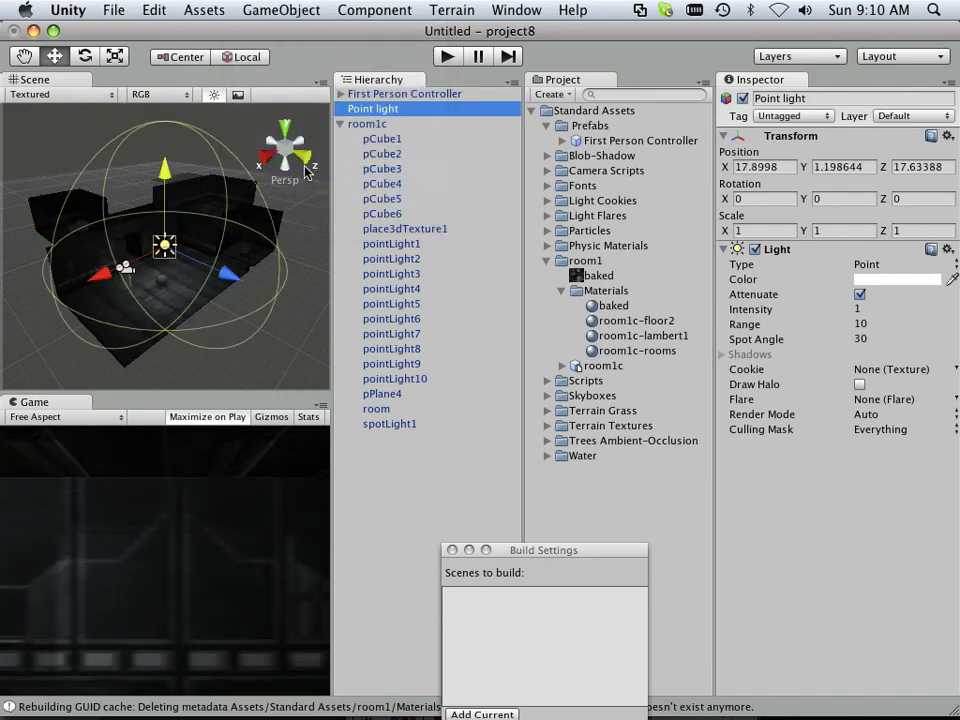
pyautogui.scroll(10, 265, 177)
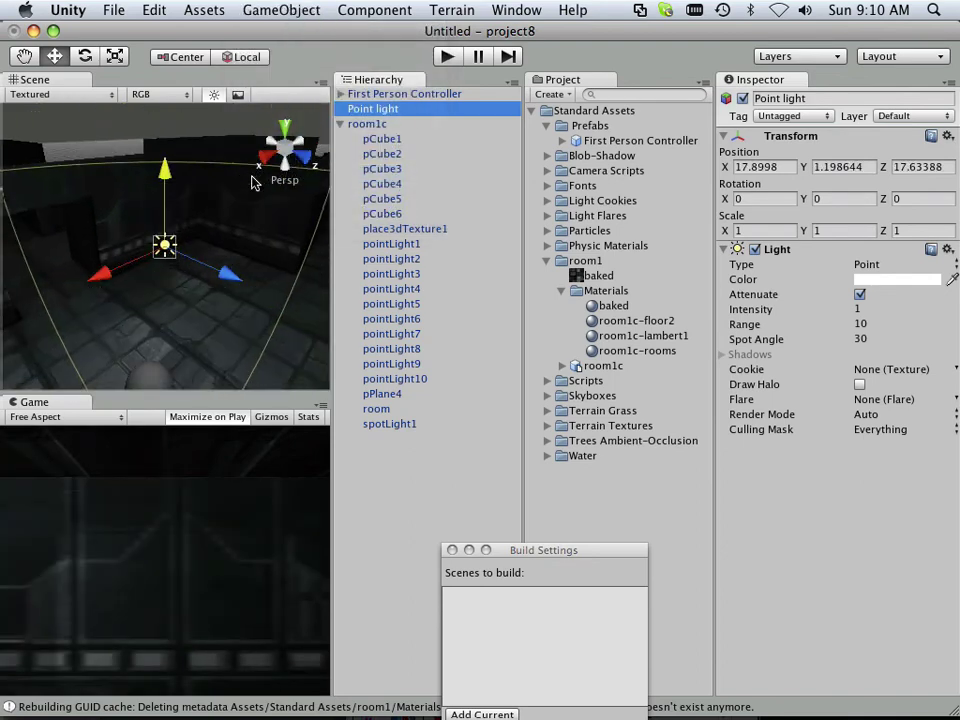
# Step: Play-test the scene, walking around the large room and along the corridors to examine how the point light illuminates them
pyautogui.click(447, 57)
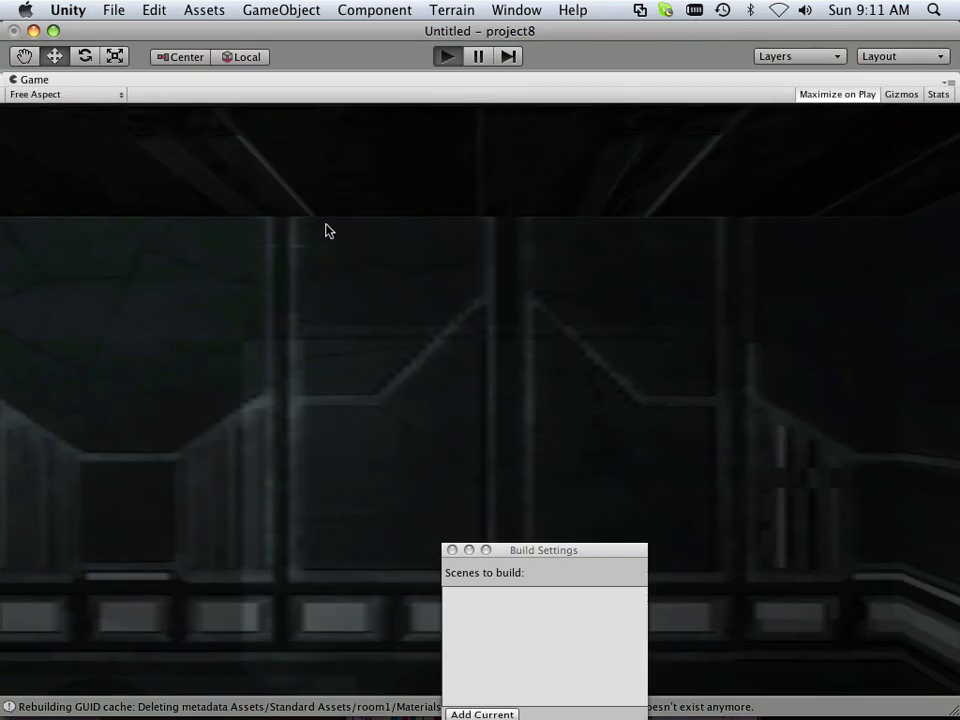
pyautogui.press('w')
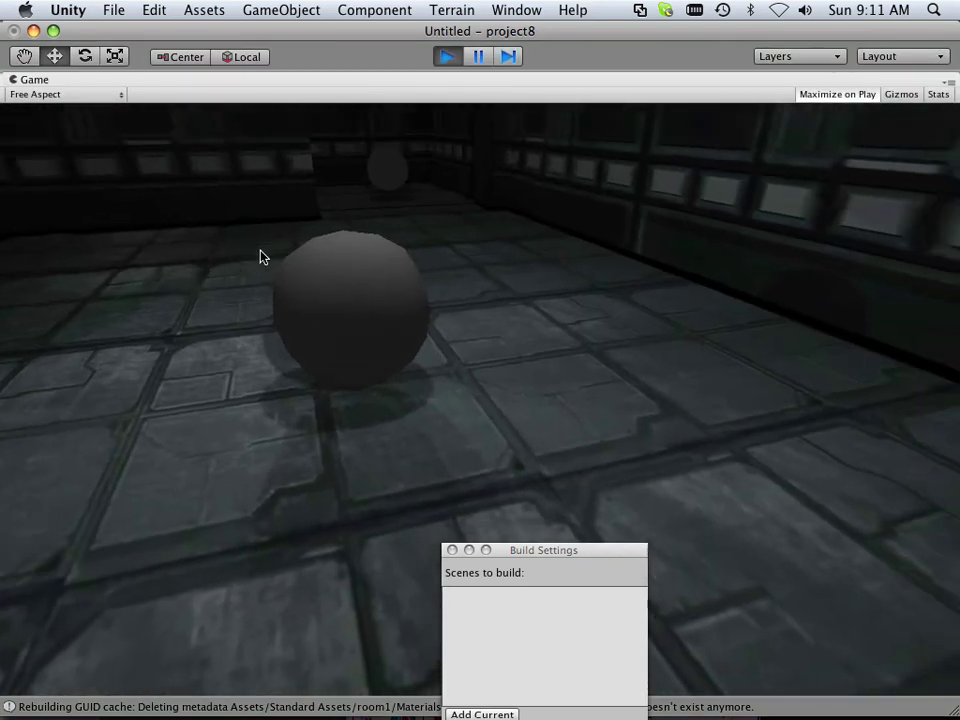
pyautogui.press('w')
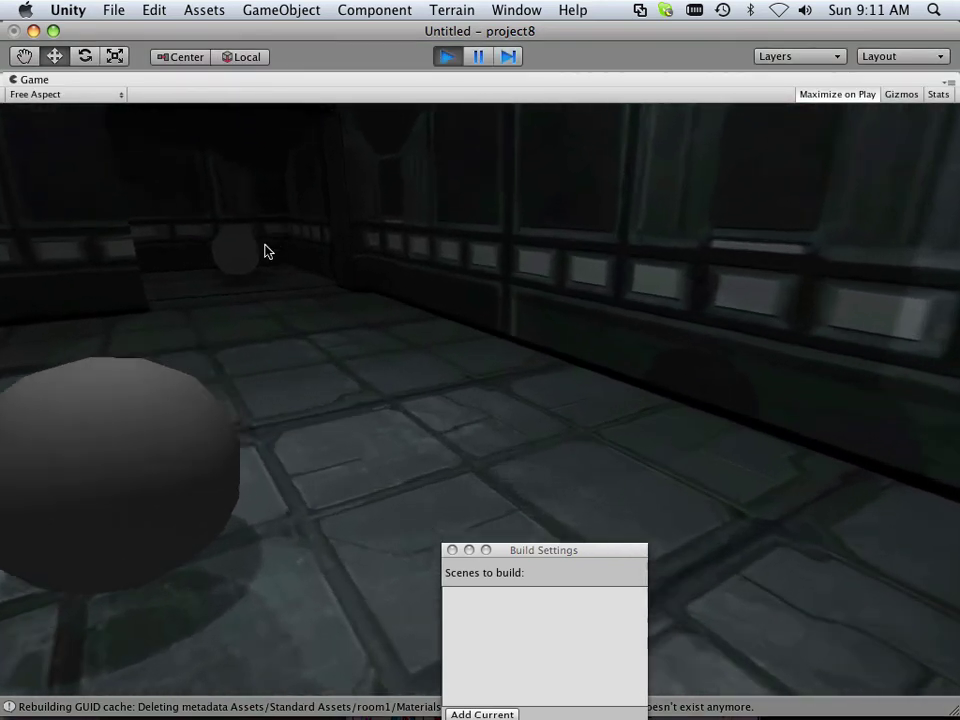
pyautogui.press('w')
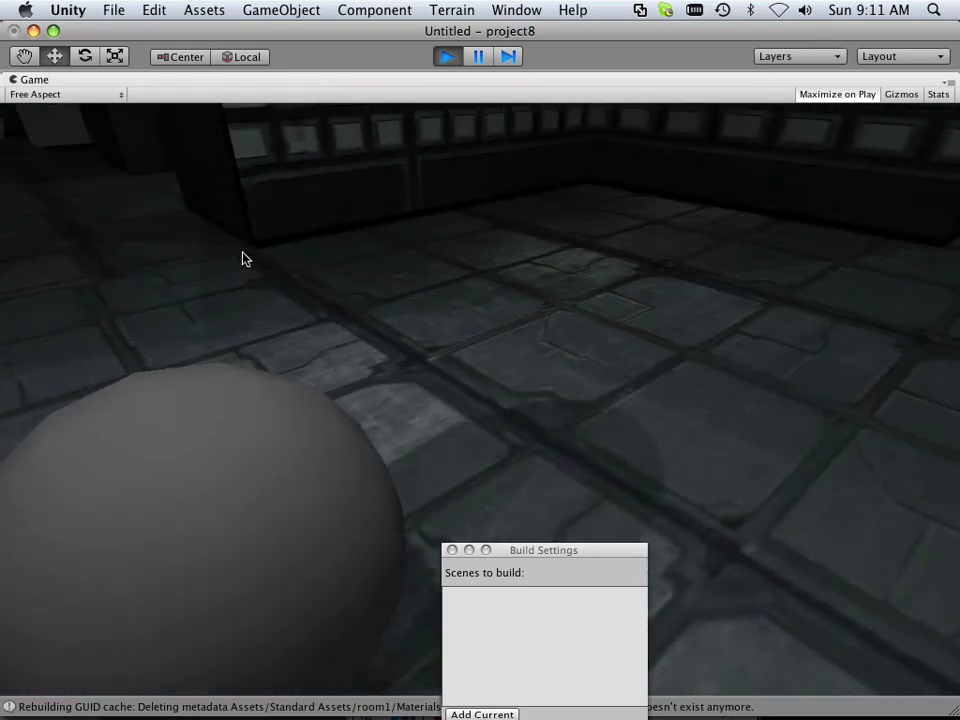
pyautogui.press('s')
pyautogui.press('w')
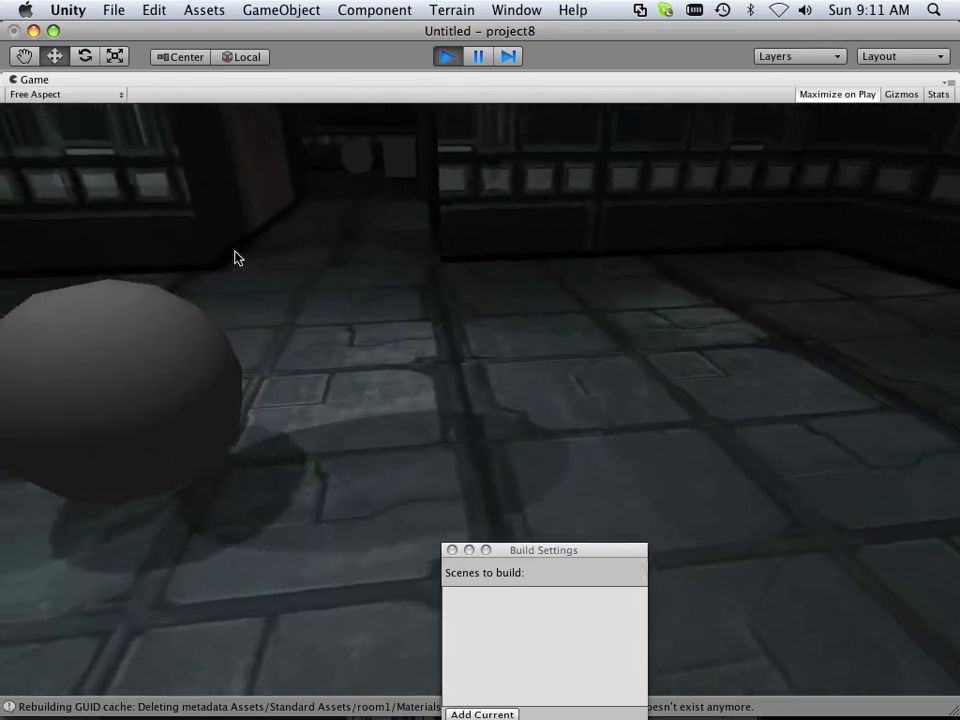
pyautogui.press('s')
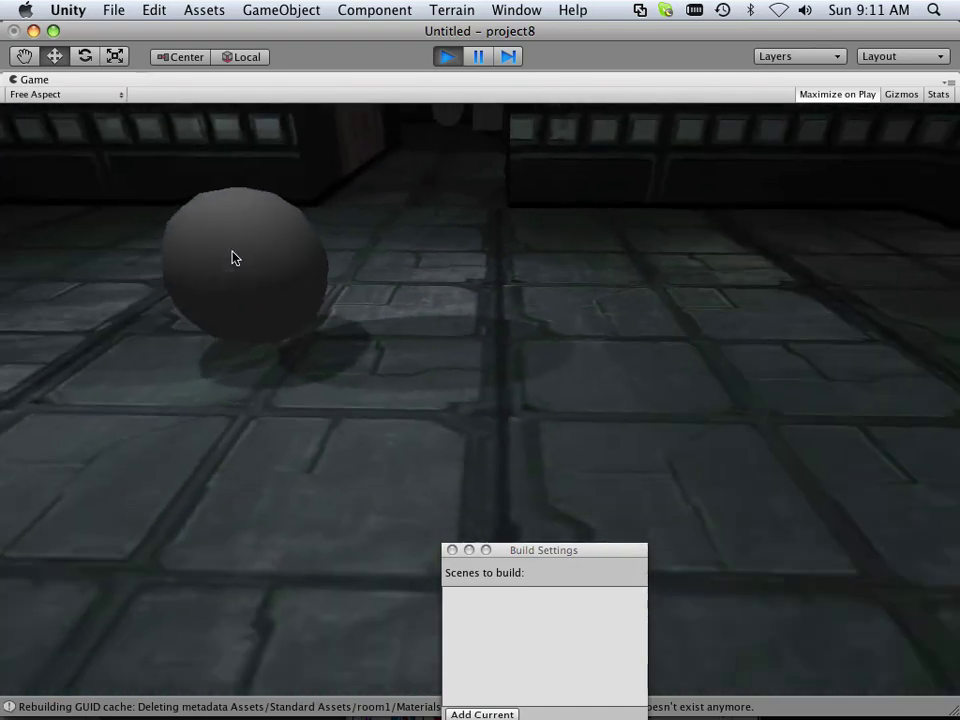
pyautogui.press('w')
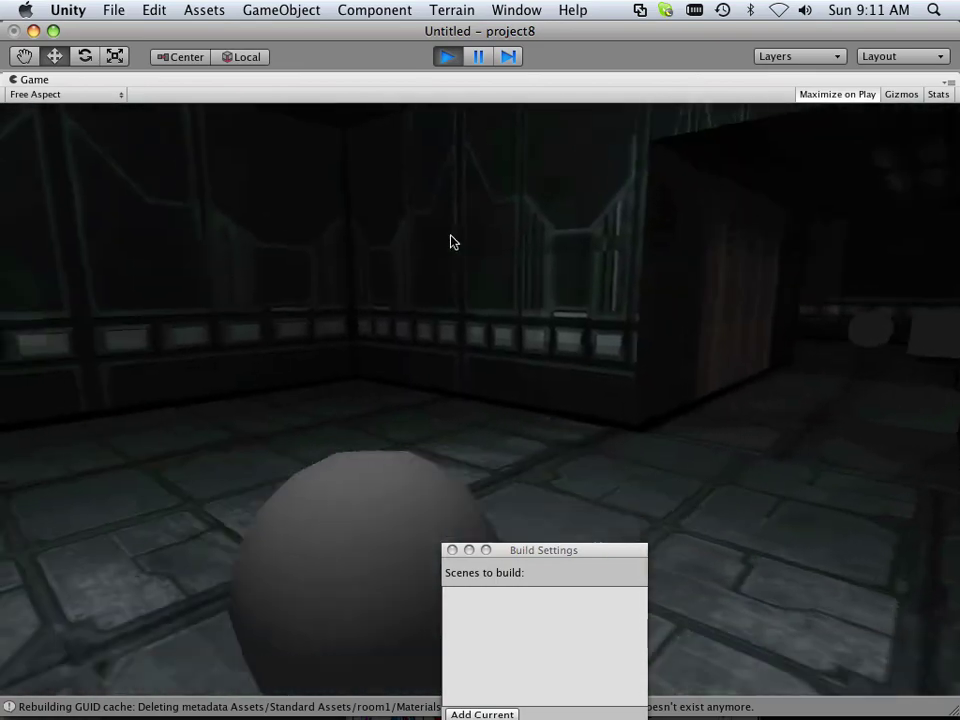
pyautogui.press('w')
pyautogui.press('a')
pyautogui.press('w')
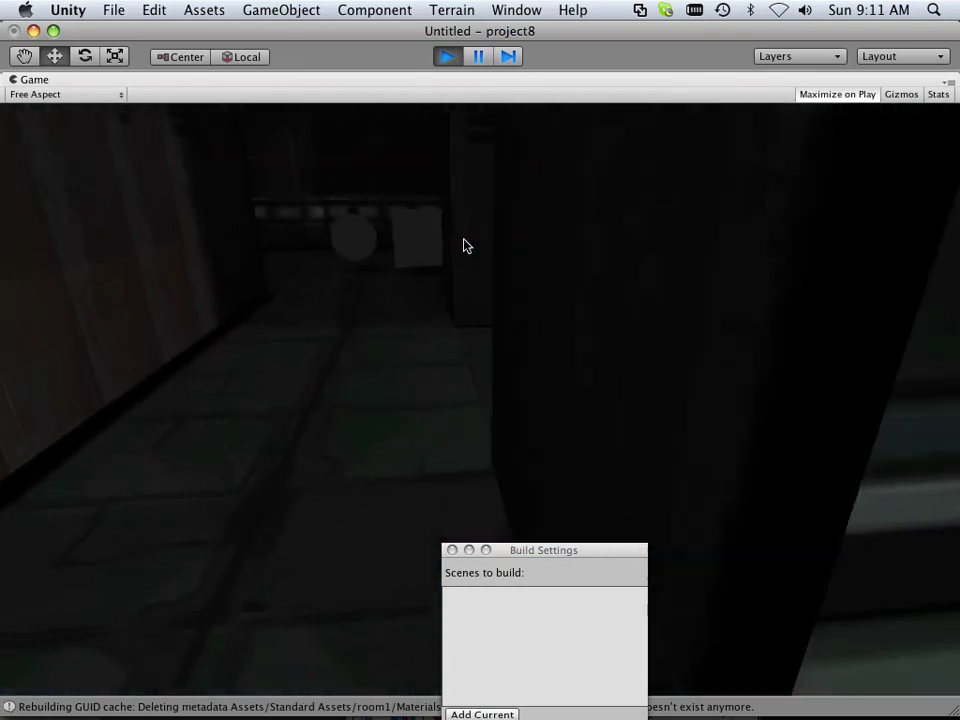
pyautogui.press('w')
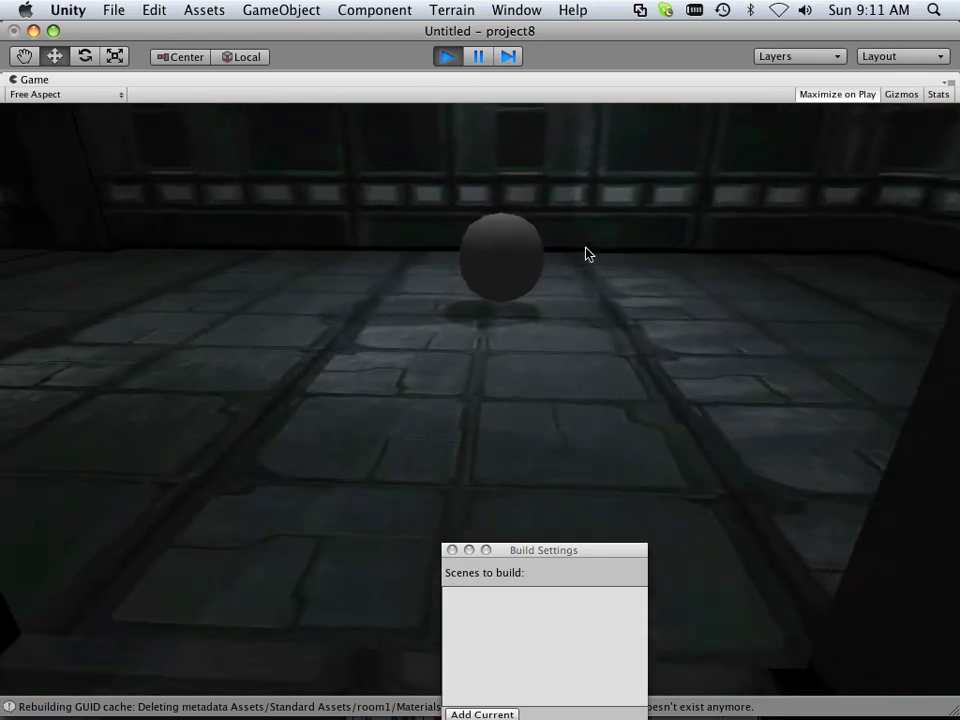
pyautogui.press('w')
pyautogui.press('d')
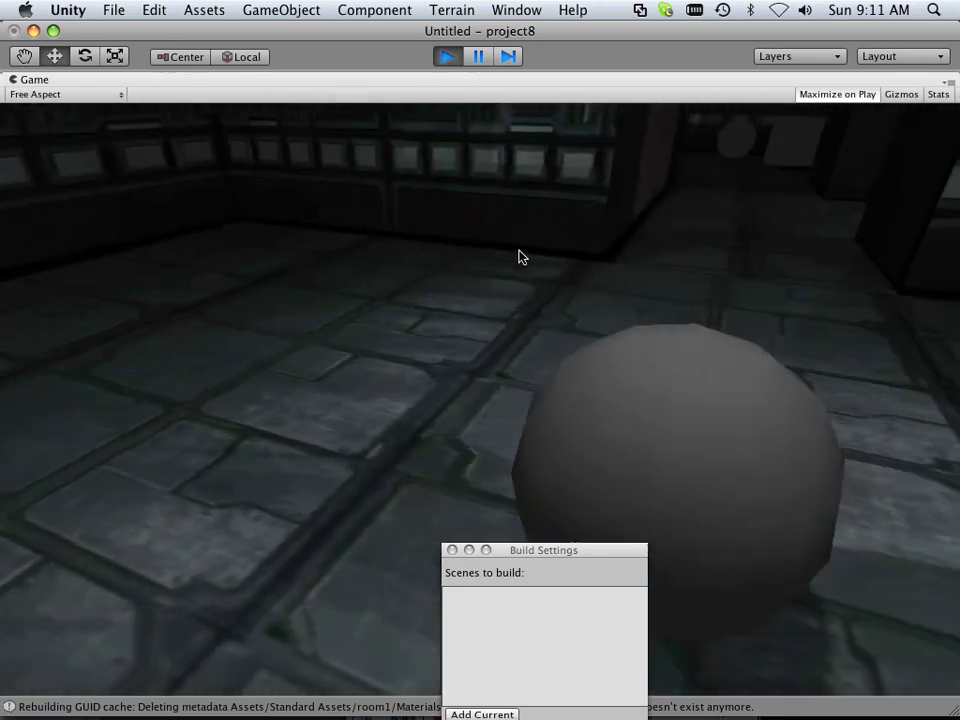
pyautogui.press('a')
pyautogui.press('w')
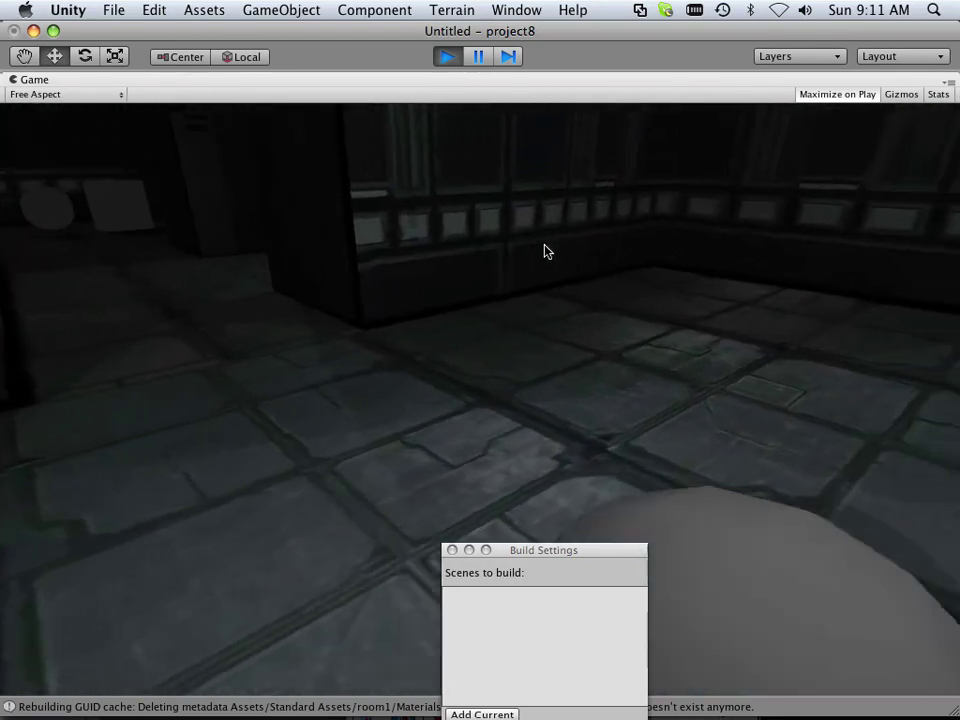
pyautogui.press('s')
pyautogui.press('d')
pyautogui.press('w')
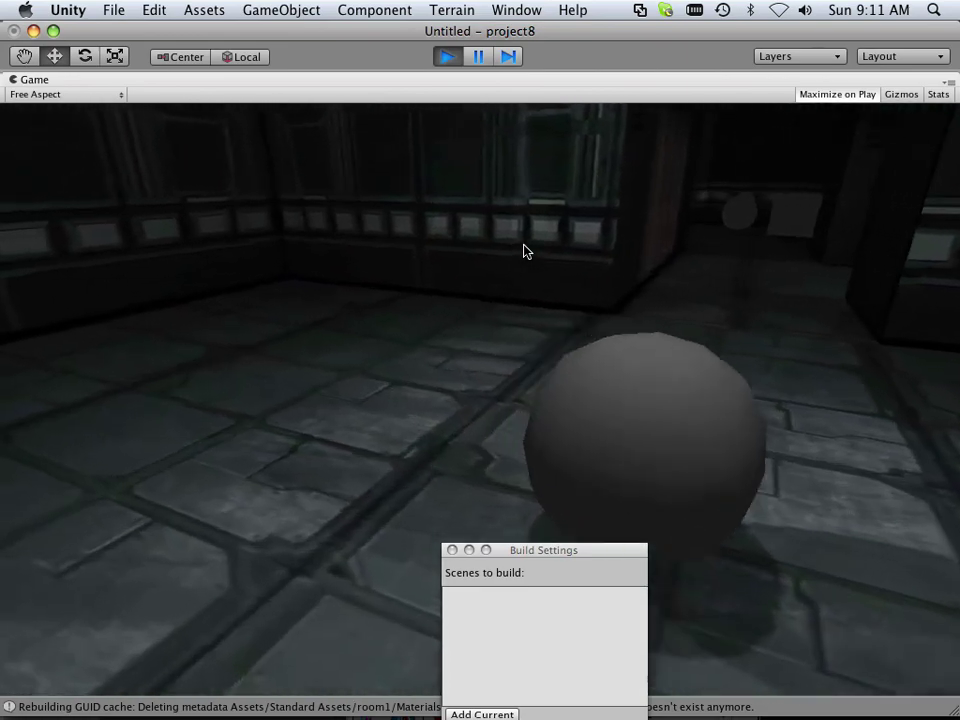
pyautogui.press('w')
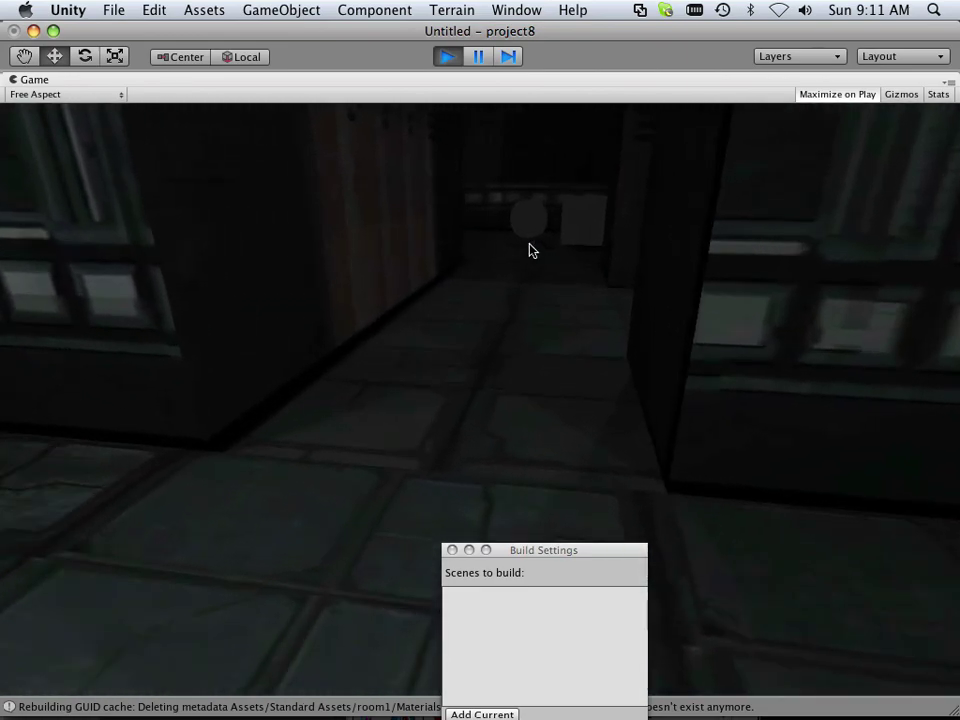
pyautogui.press('w')
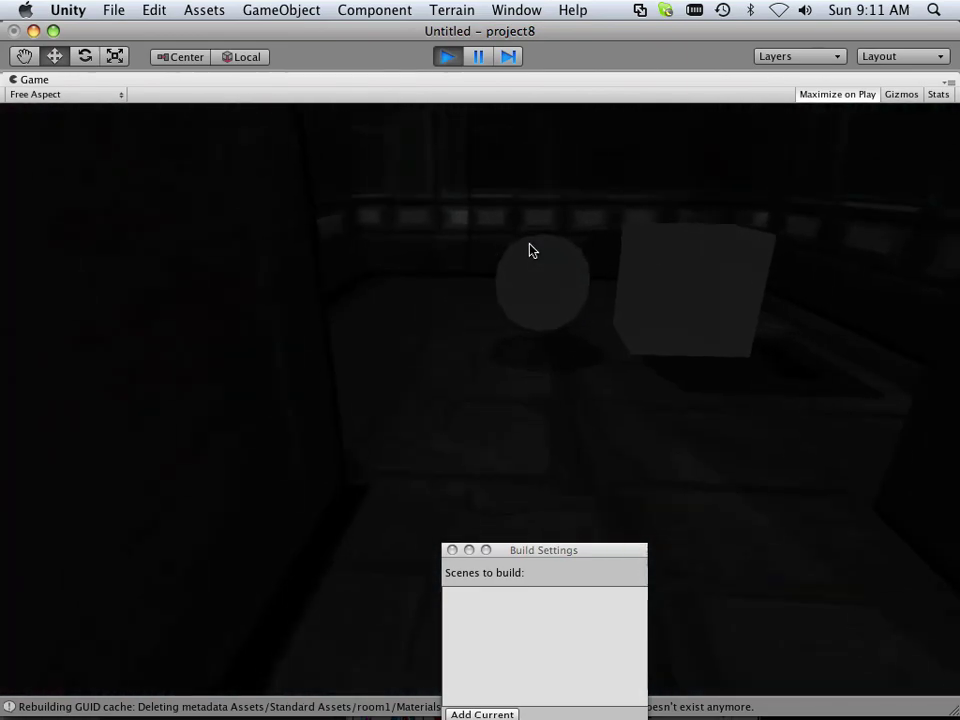
pyautogui.press('s')
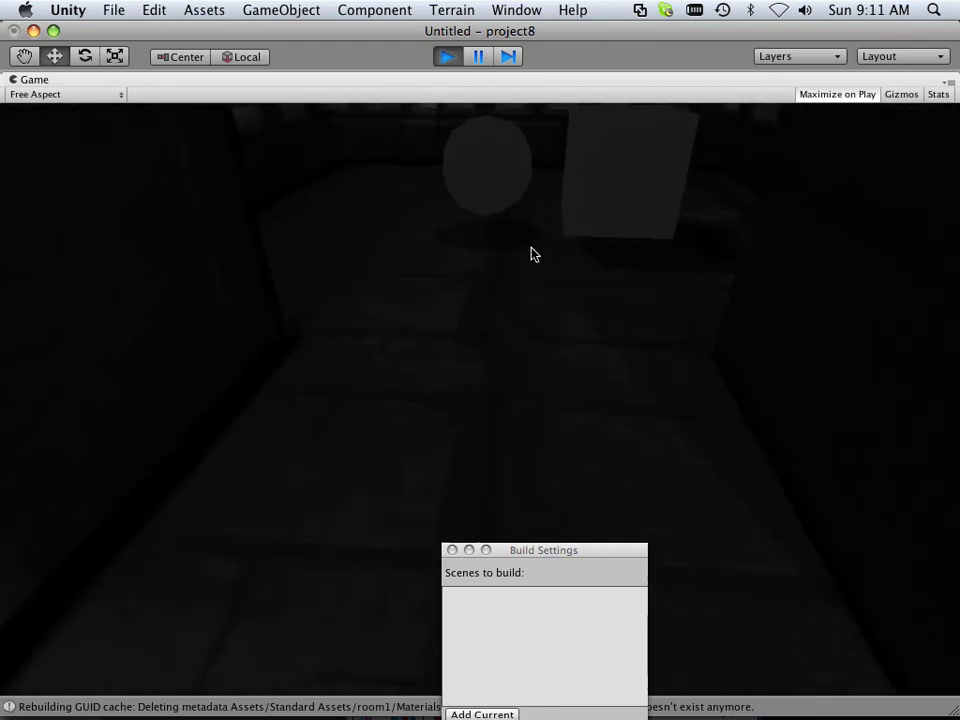